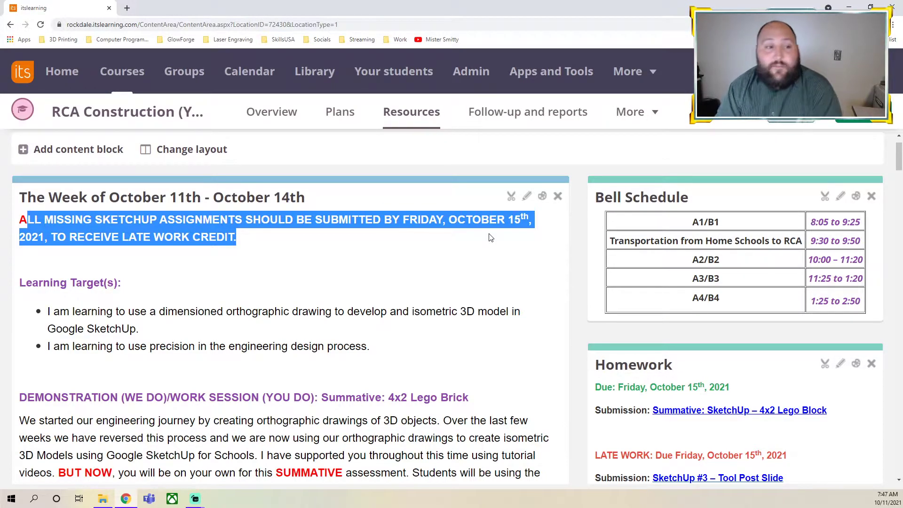
Step: Read the weekly learning targets, the summative 4x2 Lego Brick description and the SketchUp setup steps on the course page
left_click(359, 252)
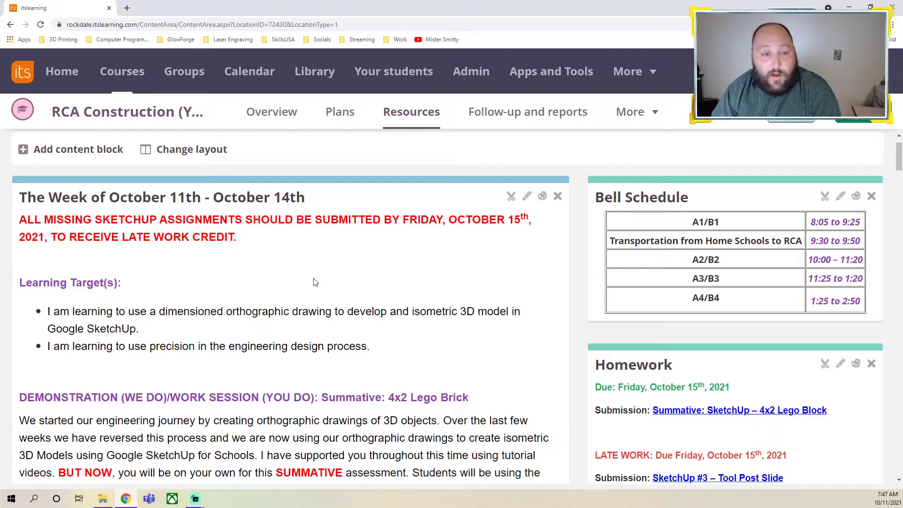
scroll(322, 278, "down", 3)
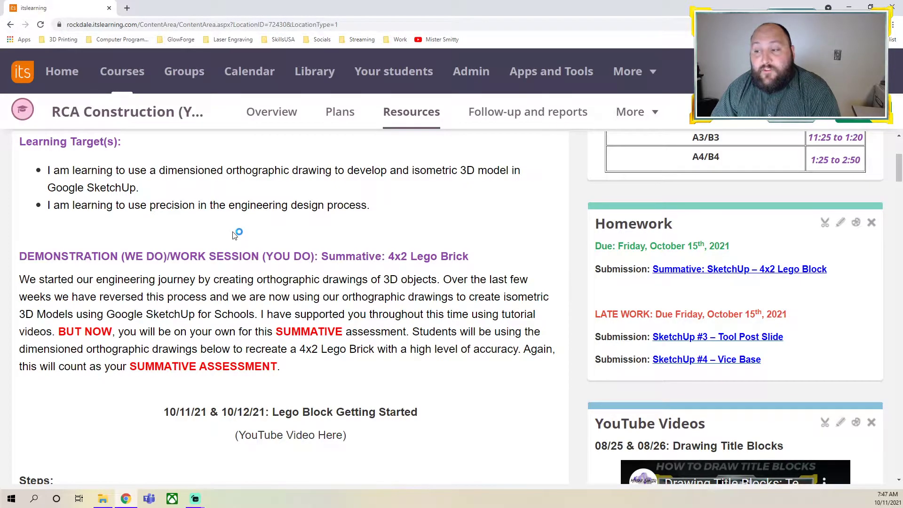
scroll(222, 230, "down", 2)
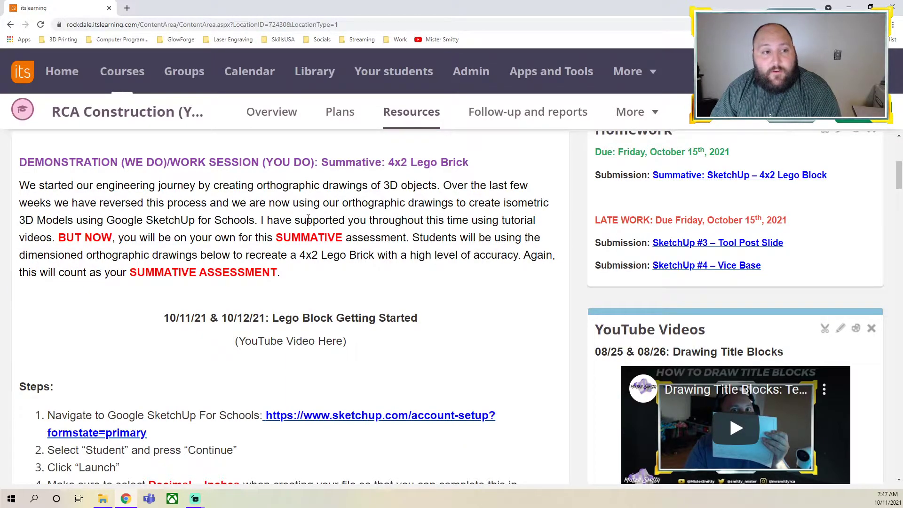
scroll(316, 210, "down", 1)
scroll(310, 221, "down", 5)
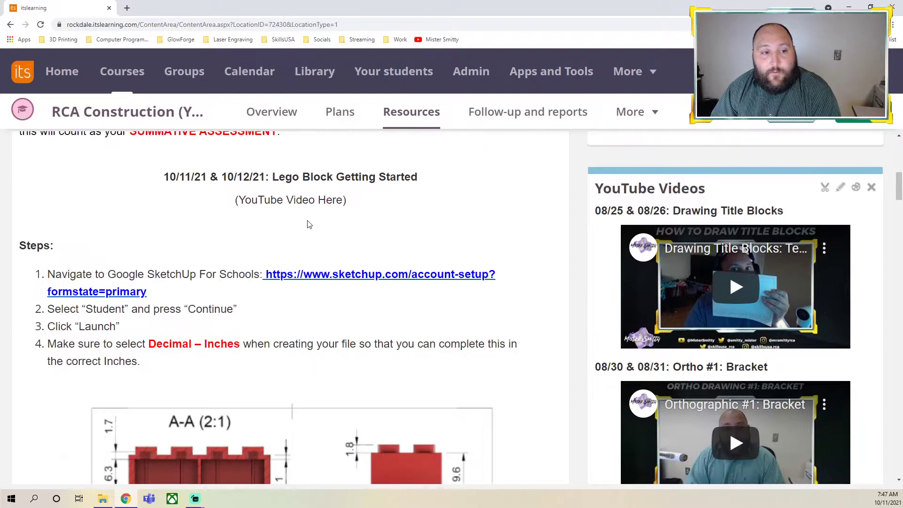
Step: Examine the dimensioned orthographic and isometric drawings of the 4x2 Lego brick, including its section, top and underside views
scroll(320, 246, "down", 3)
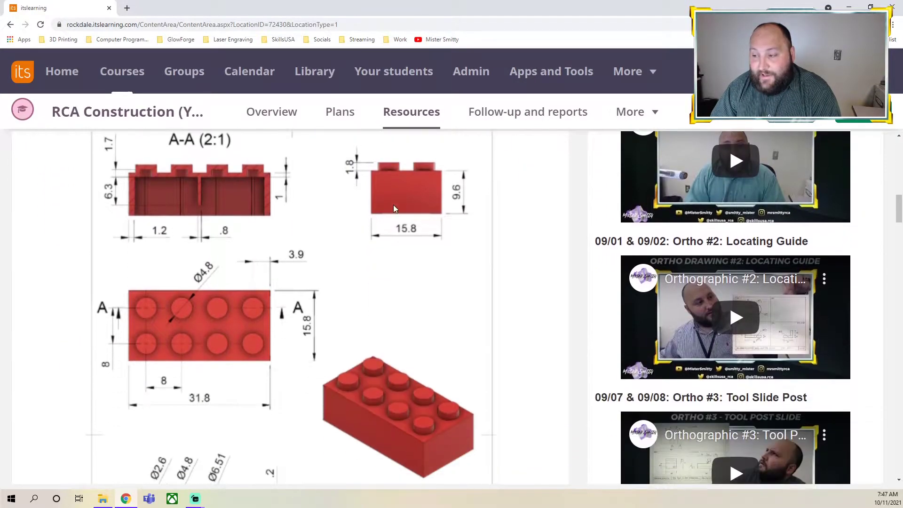
scroll(219, 295, "down", 6)
scroll(243, 283, "up", 6)
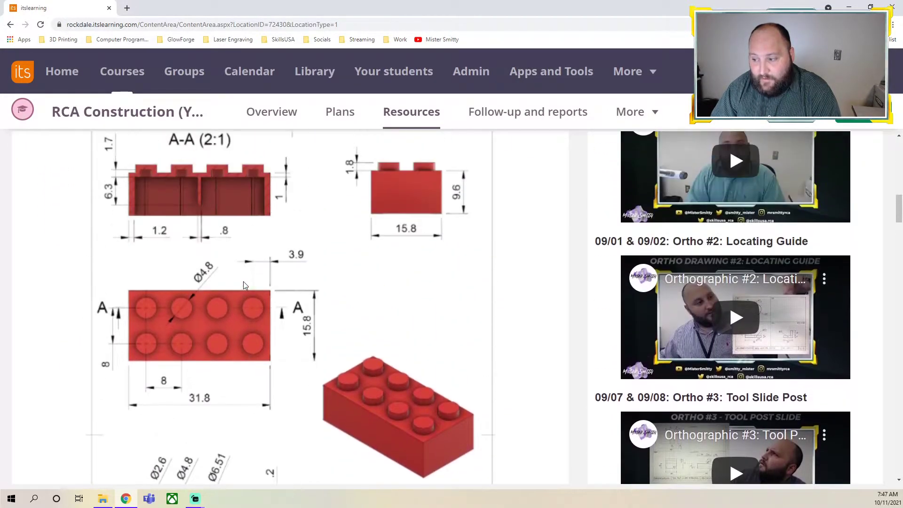
scroll(242, 275, "down", 2)
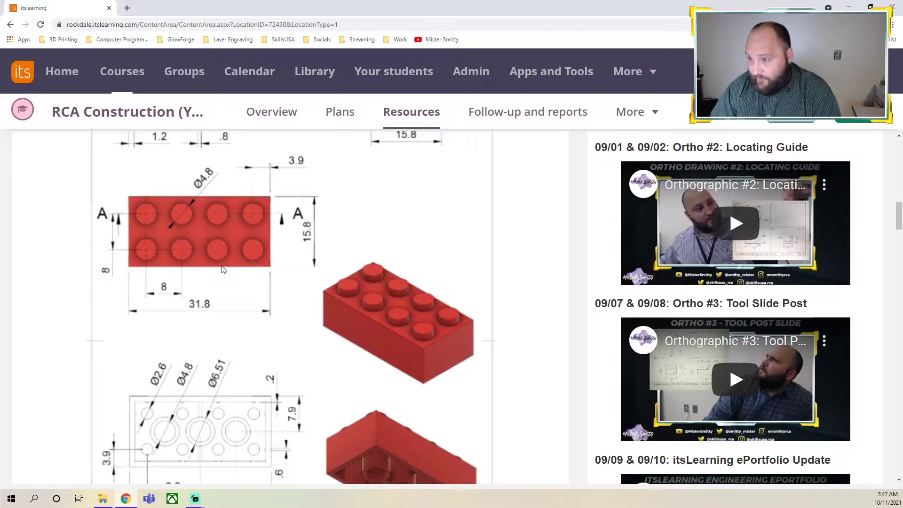
scroll(236, 270, "up", 2)
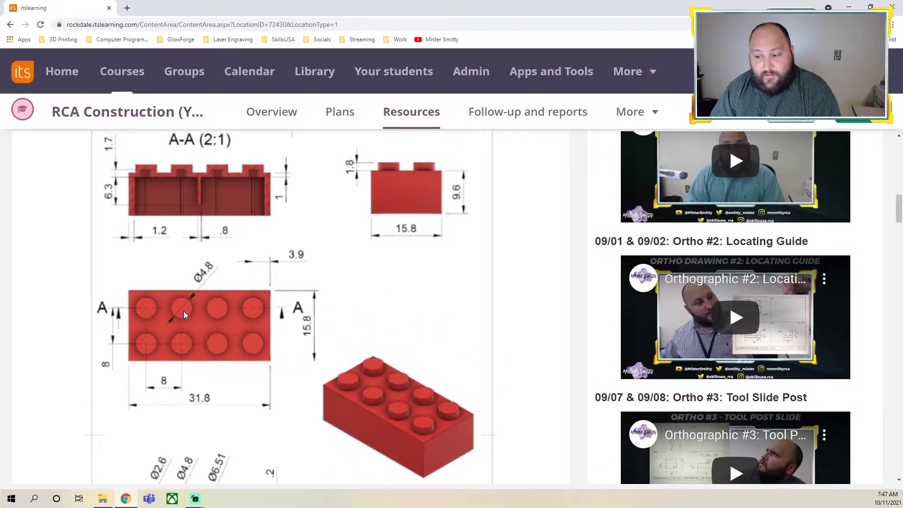
scroll(183, 312, "down", 5)
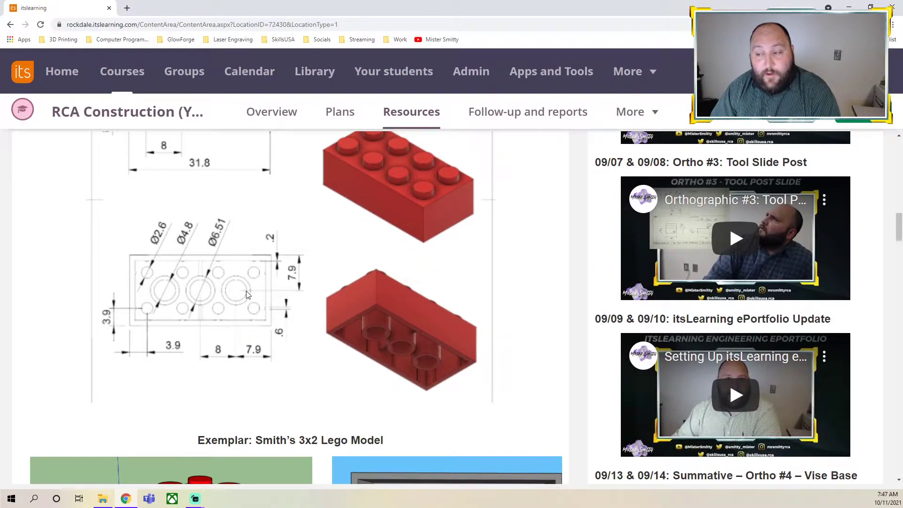
scroll(248, 295, "up", 2)
scroll(374, 320, "down", 1)
scroll(425, 173, "down", 1)
scroll(439, 237, "up", 2)
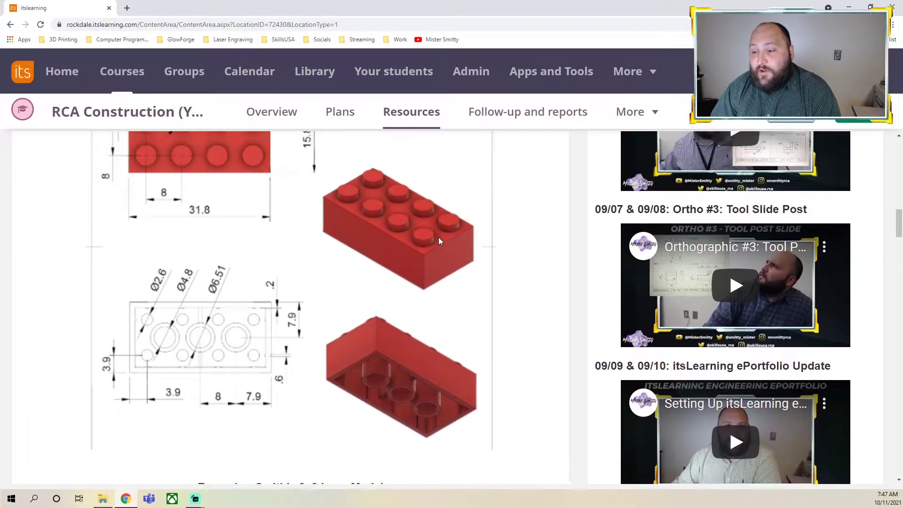
Step: Compare the exemplar Lego model images with the dimensioned underside and top views of the brick
scroll(371, 236, "down", 5)
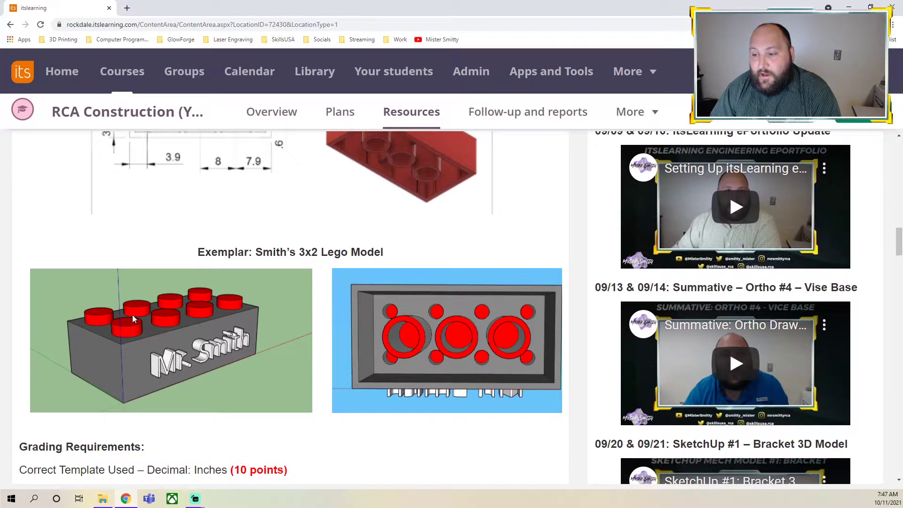
double_click(304, 252)
left_click(322, 301)
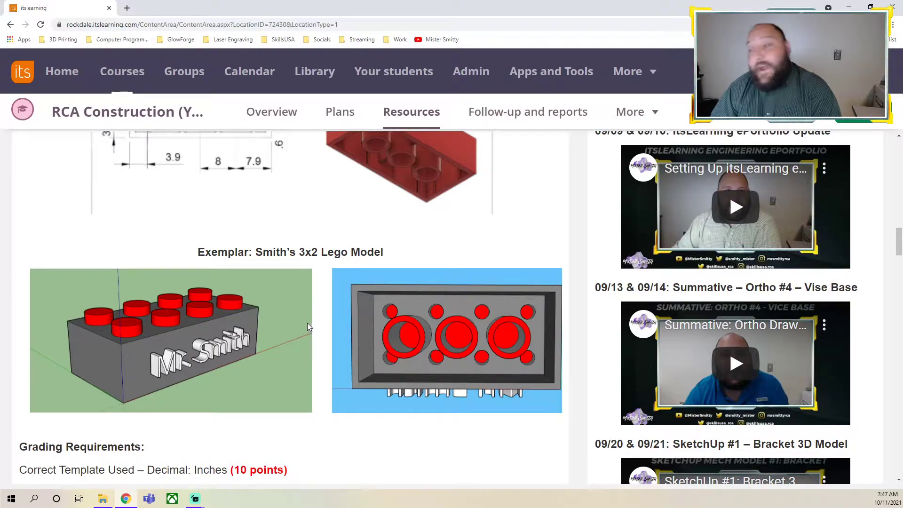
scroll(329, 332, "up", 2)
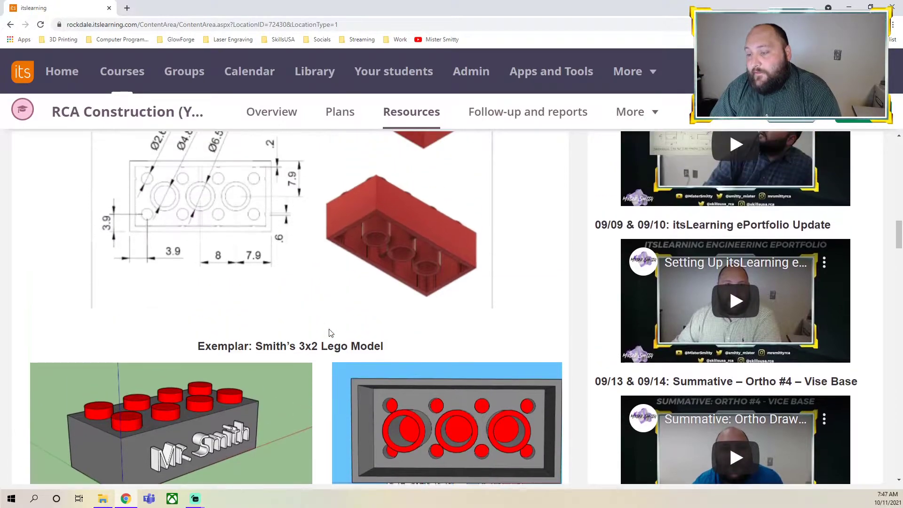
scroll(330, 333, "up", 2)
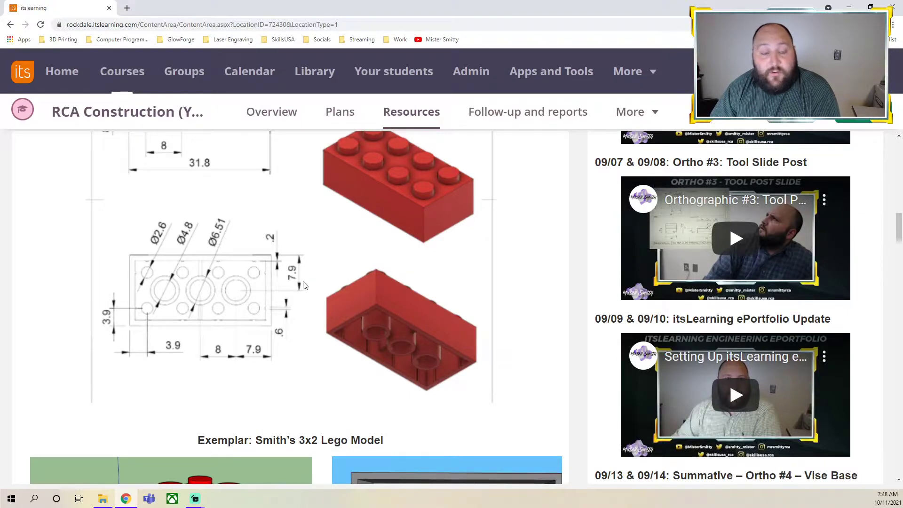
scroll(339, 283, "up", 2)
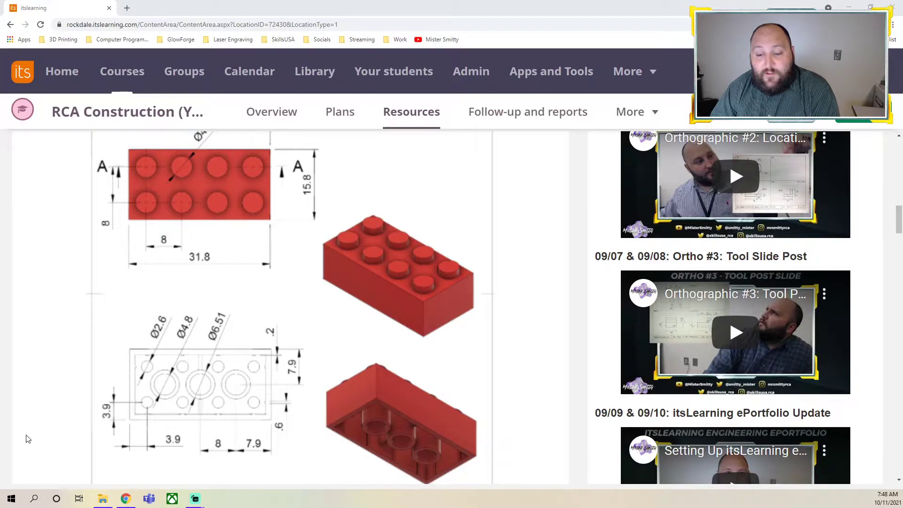
Step: Review the grading requirements for the Lego model, highlighting the "Decimal: Inches" template requirement
scroll(282, 311, "down", 7)
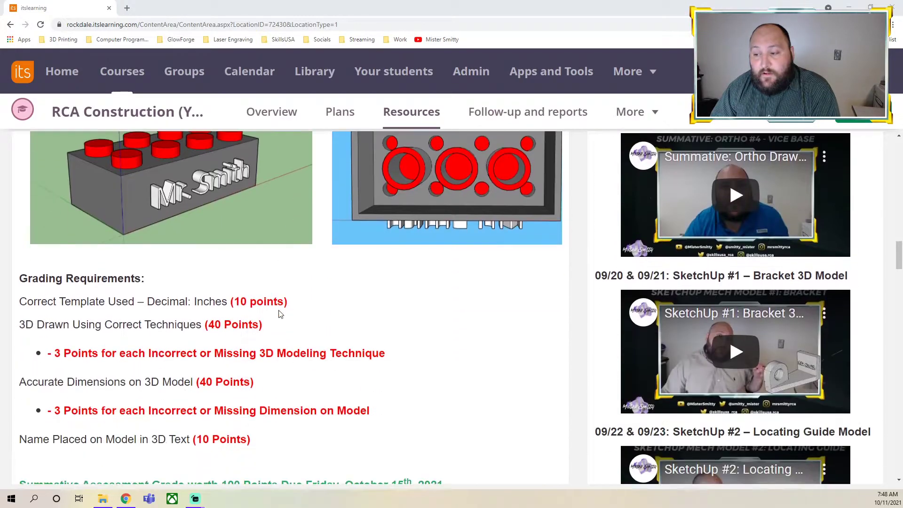
scroll(236, 327, "down", 1)
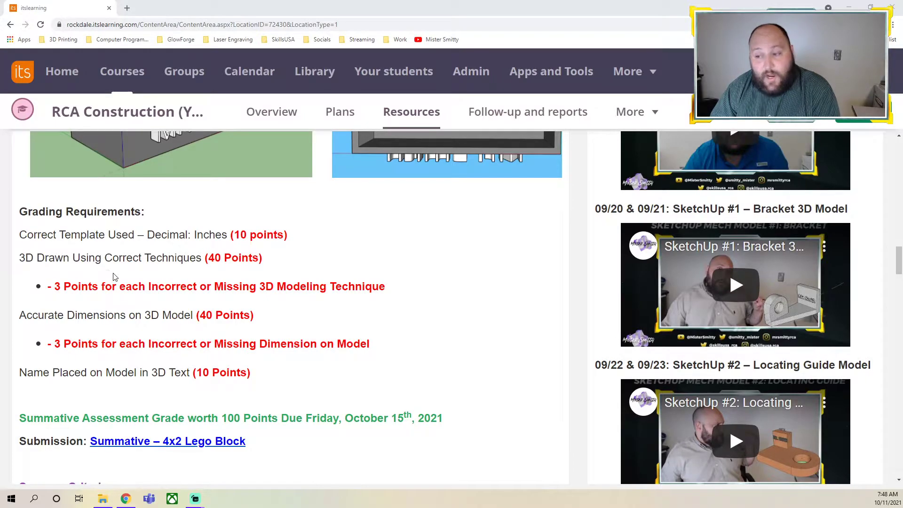
left_click_drag(19, 235, 231, 234)
left_click(309, 242)
left_click_drag(147, 235, 230, 235)
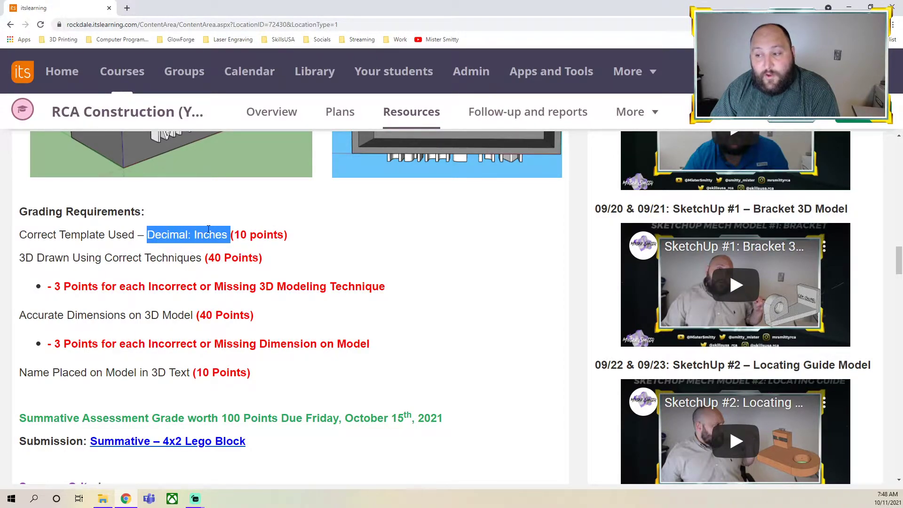
left_click(280, 265)
Step: Highlight the "Correct Techniques" grading requirement and check it against the exemplar model images
scroll(140, 215, "up", 2)
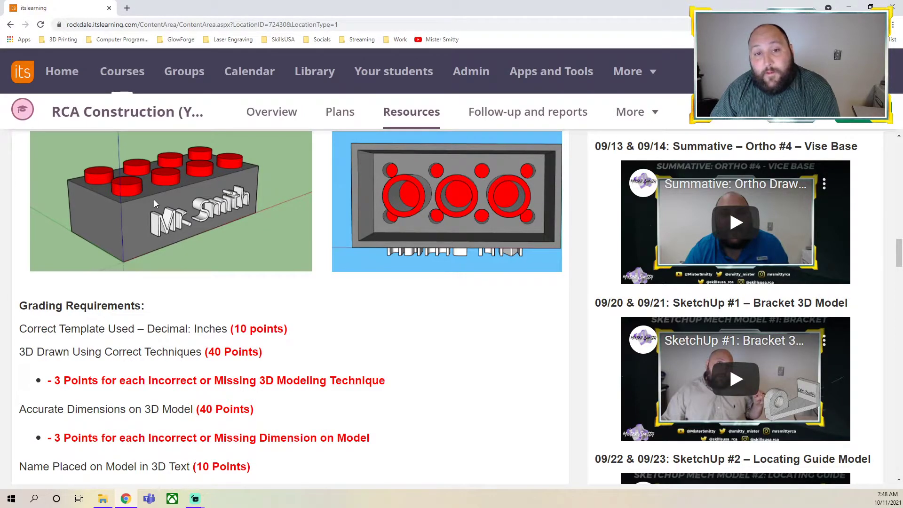
scroll(412, 281, "down", 2)
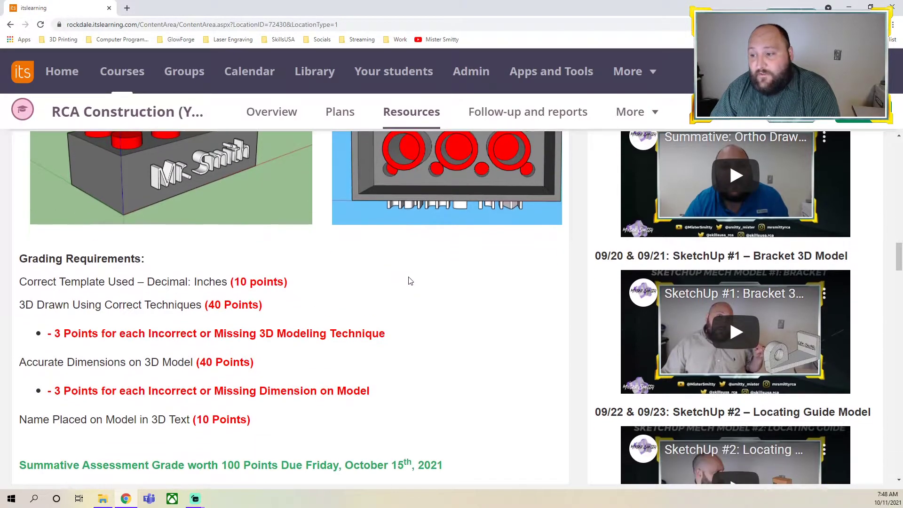
scroll(395, 278, "down", 1)
left_click_drag(94, 212, 222, 231)
scroll(231, 224, "up", 6)
scroll(235, 227, "down", 1)
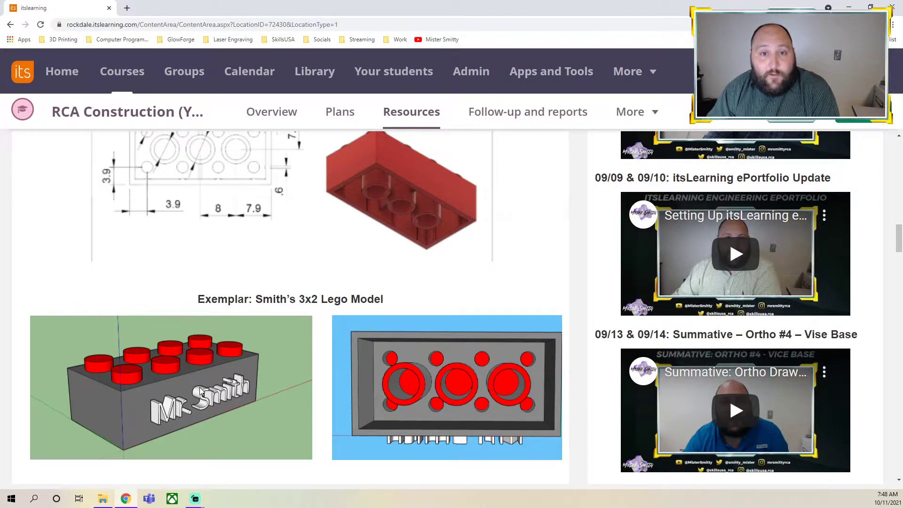
scroll(151, 340, "down", 5)
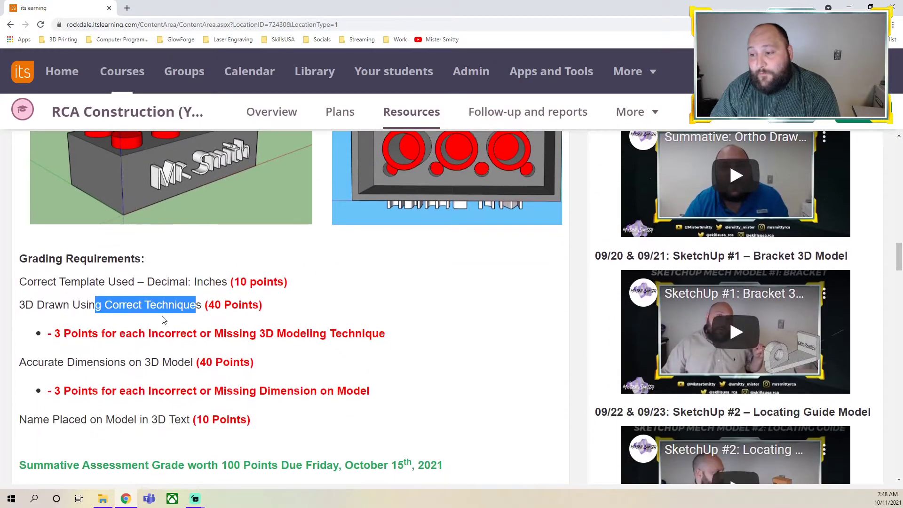
Step: Check the modeling technique, accurate dimension and 3D text name requirements against the exemplar images and the dimensioned drawings
scroll(159, 312, "up", 2)
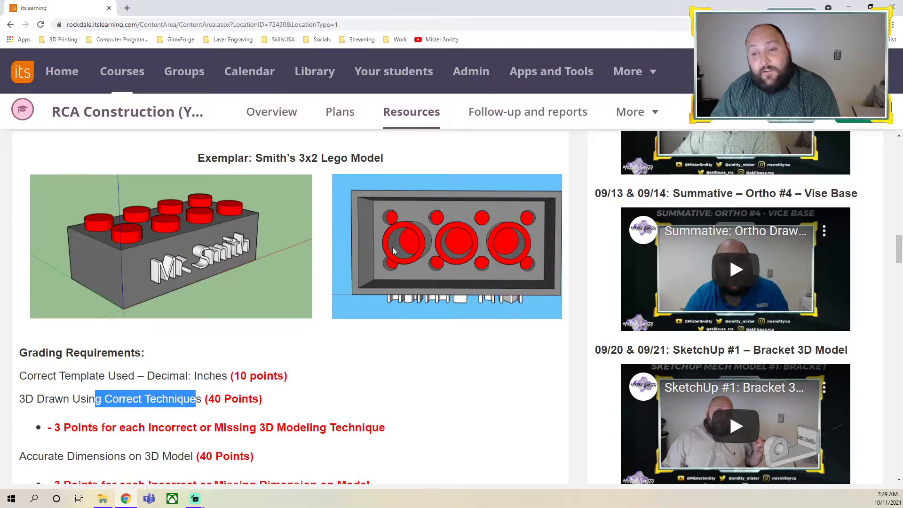
scroll(334, 357, "down", 2)
scroll(334, 356, "down", 2)
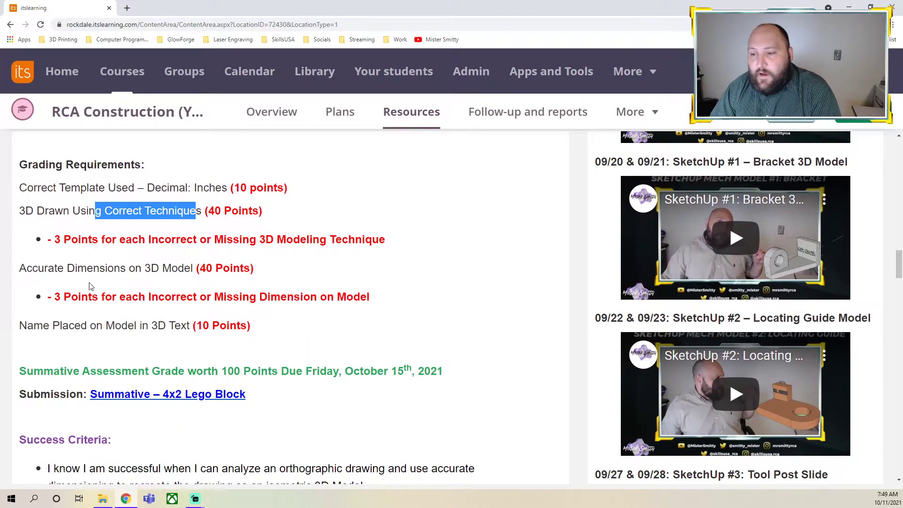
scroll(184, 282, "up", 6)
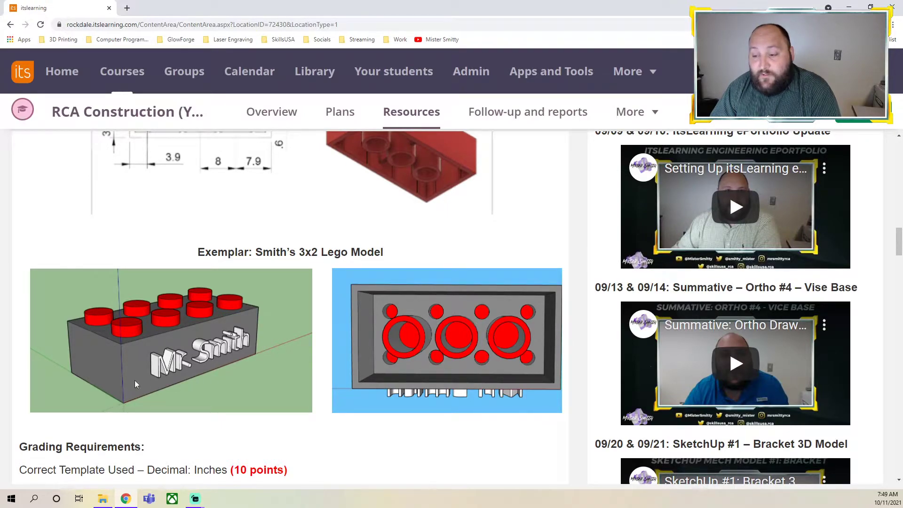
scroll(264, 383, "down", 4)
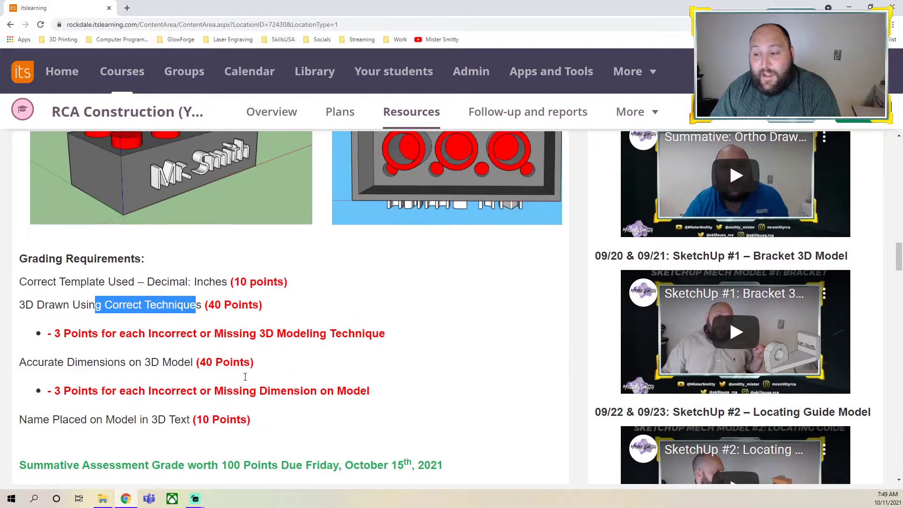
scroll(242, 358, "up", 10)
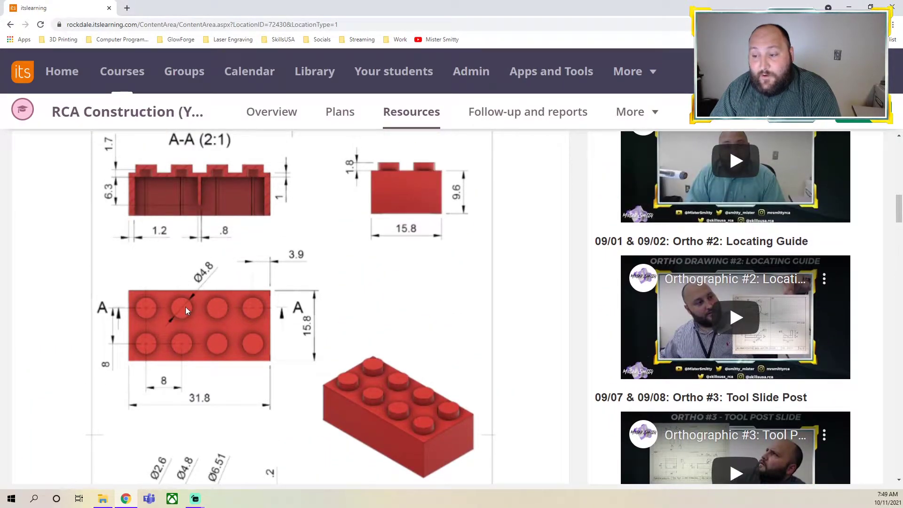
scroll(197, 305, "down", 9)
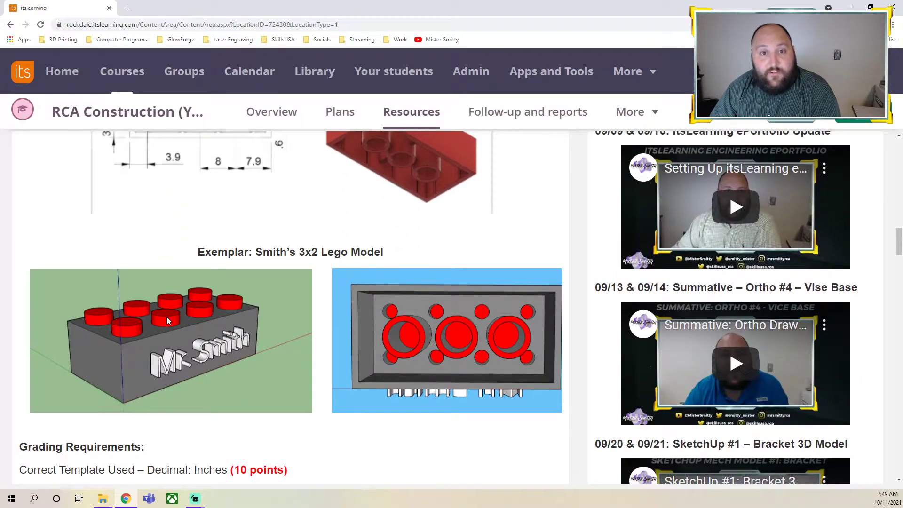
scroll(166, 312, "down", 5)
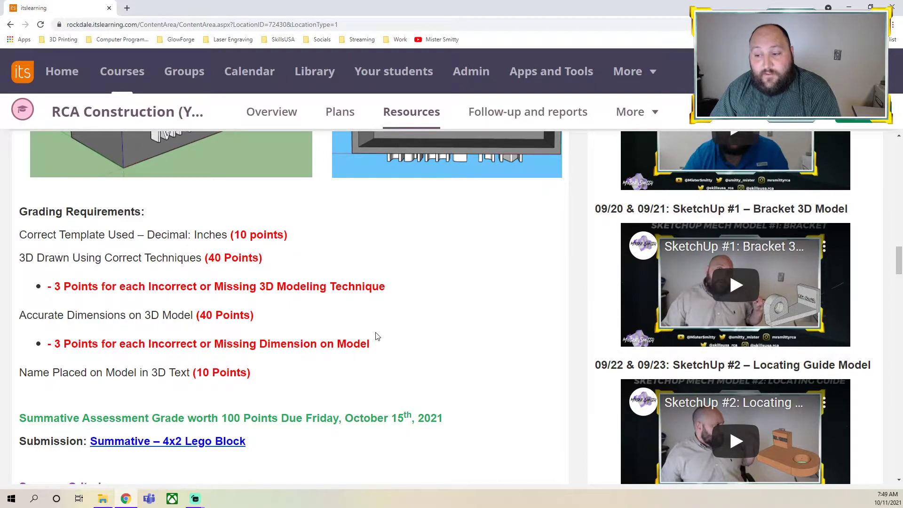
scroll(285, 268, "up", 3)
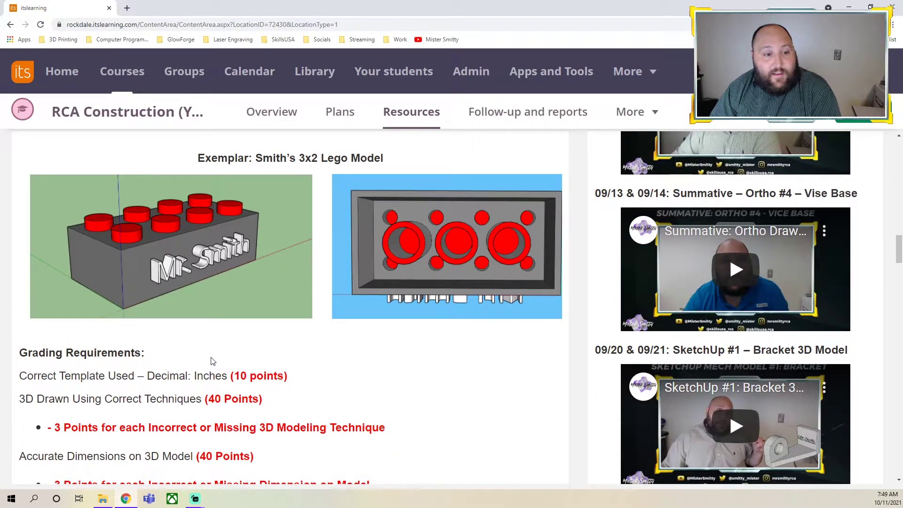
scroll(212, 359, "down", 1)
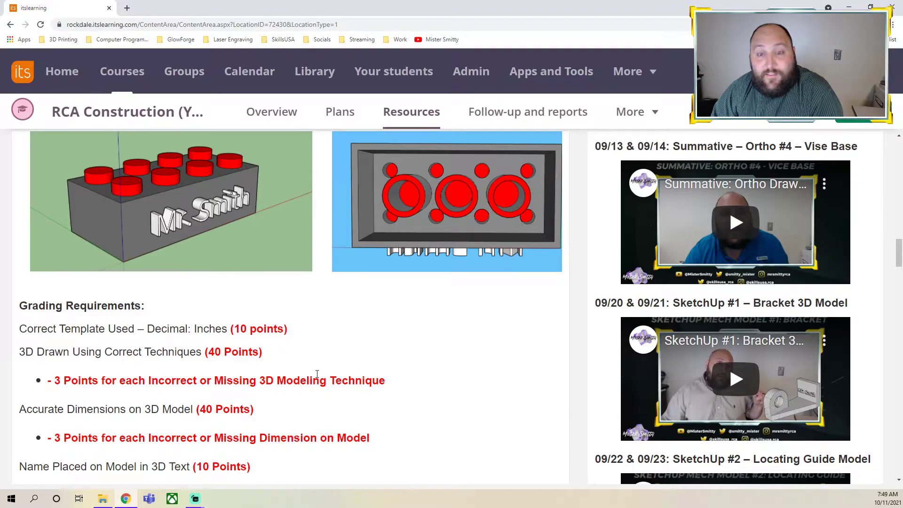
Step: Read the submission details, success criteria, closing questions and office hours, and return to the start of the course page
scroll(317, 373, "down", 5)
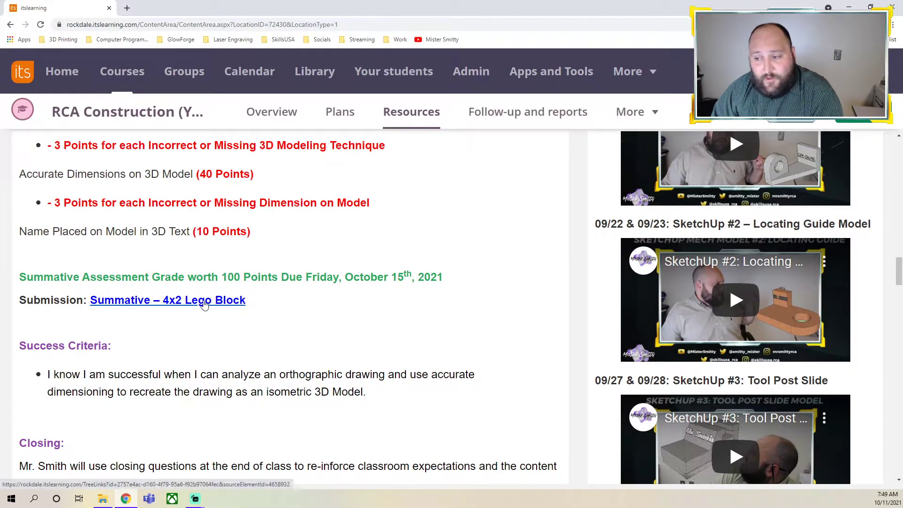
scroll(270, 414, "down", 7)
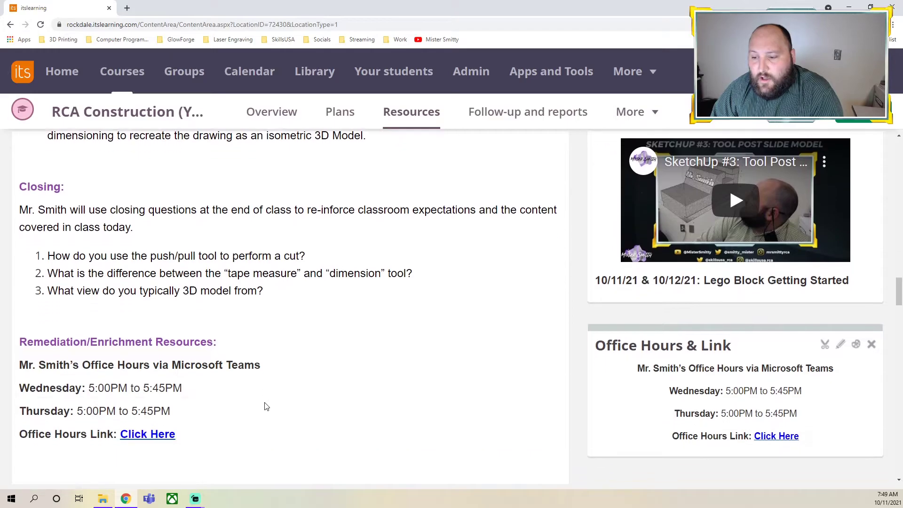
scroll(261, 403, "up", 4)
scroll(258, 403, "up", 20)
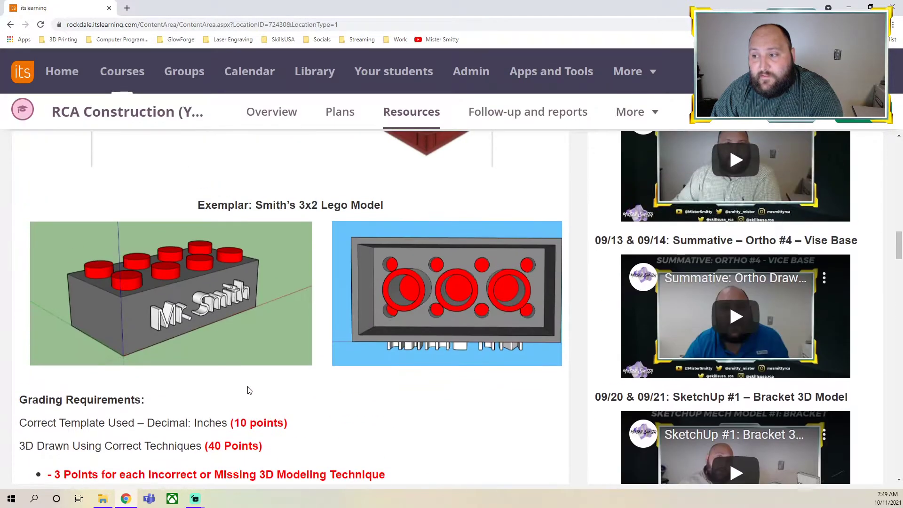
scroll(244, 385, "up", 15)
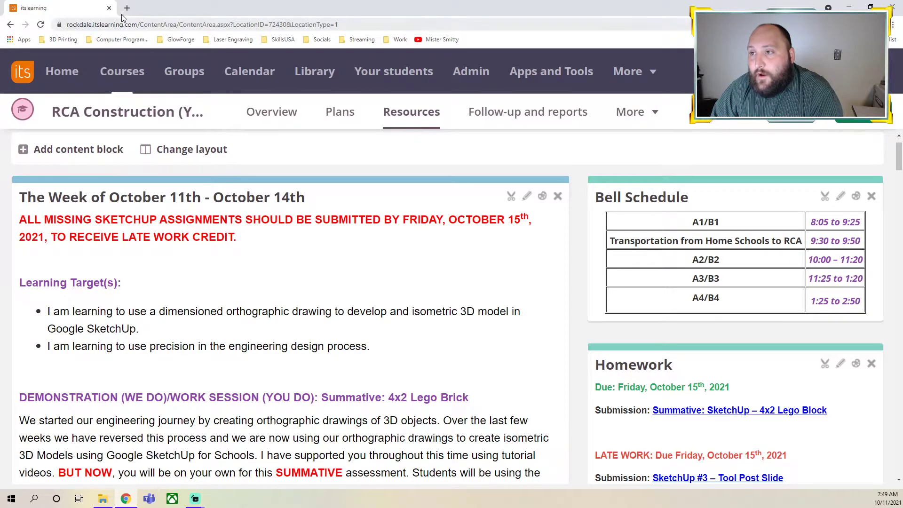
Step: Open the assignment's SketchUp account-setup link in a new browser tab, continue as a student and launch SketchUp for Schools
scroll(234, 283, "down", 8)
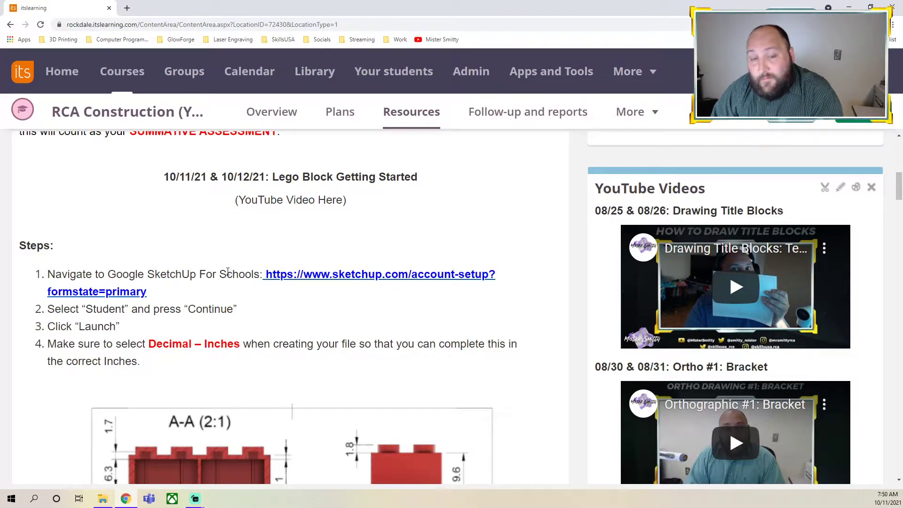
scroll(220, 262, "down", 1)
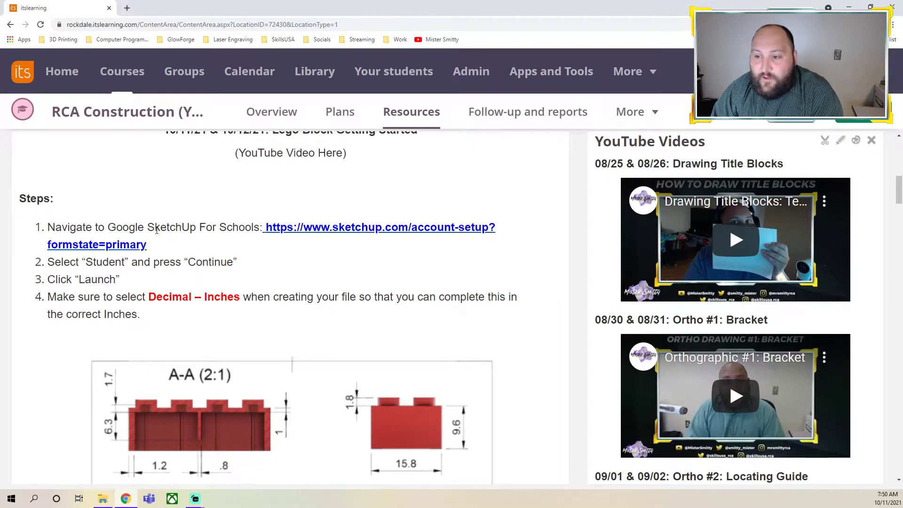
right_click(306, 230)
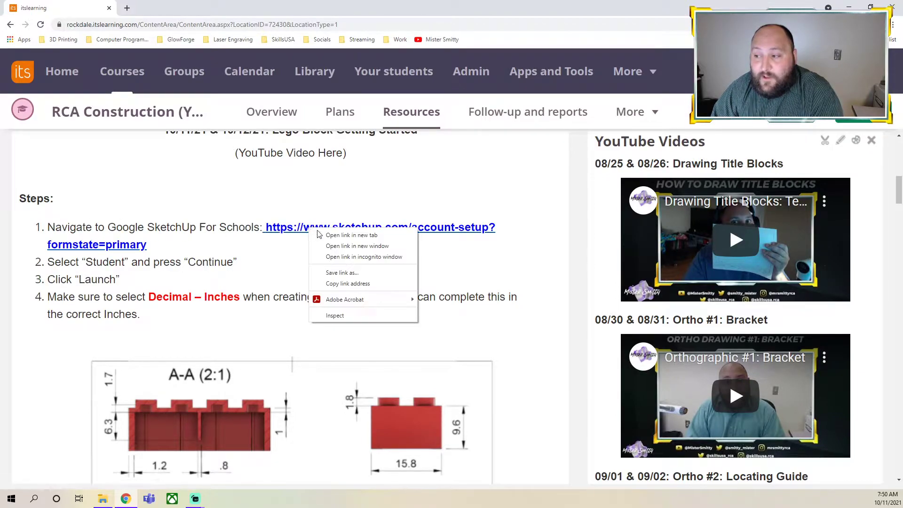
left_click(357, 234)
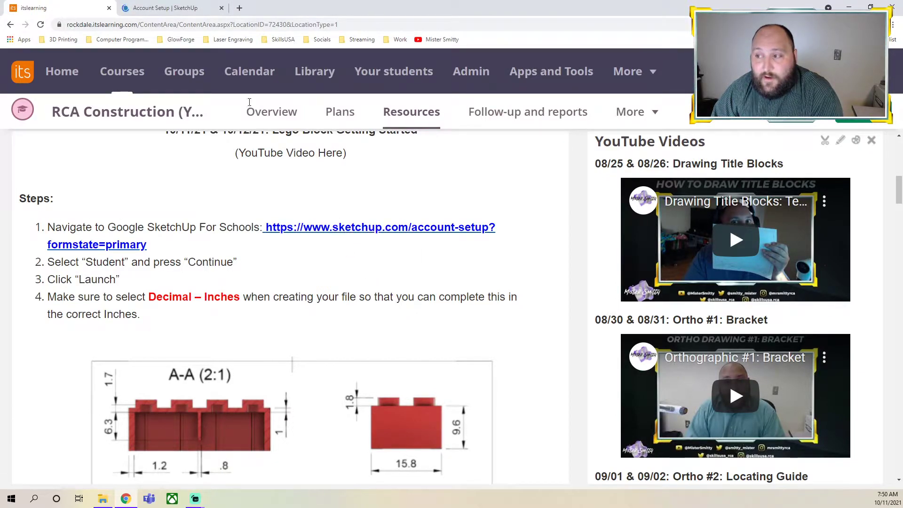
left_click(170, 8)
left_click(334, 254)
left_click(433, 296)
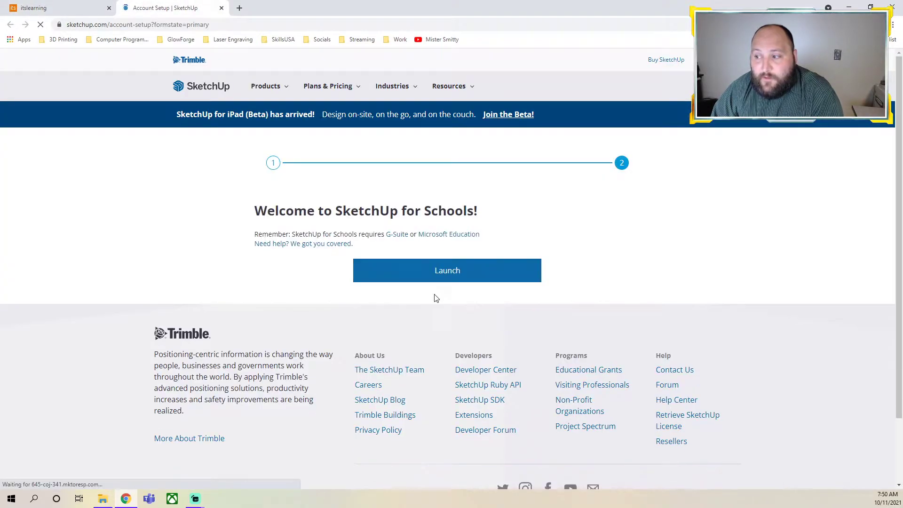
left_click(418, 276)
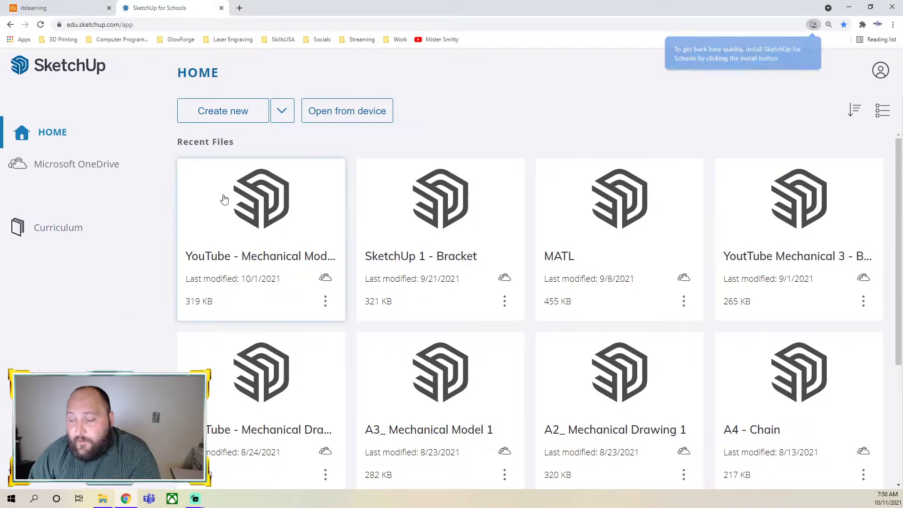
Step: Create a new model from the Decimal - Inches template and delete the default person figure
left_click(285, 118)
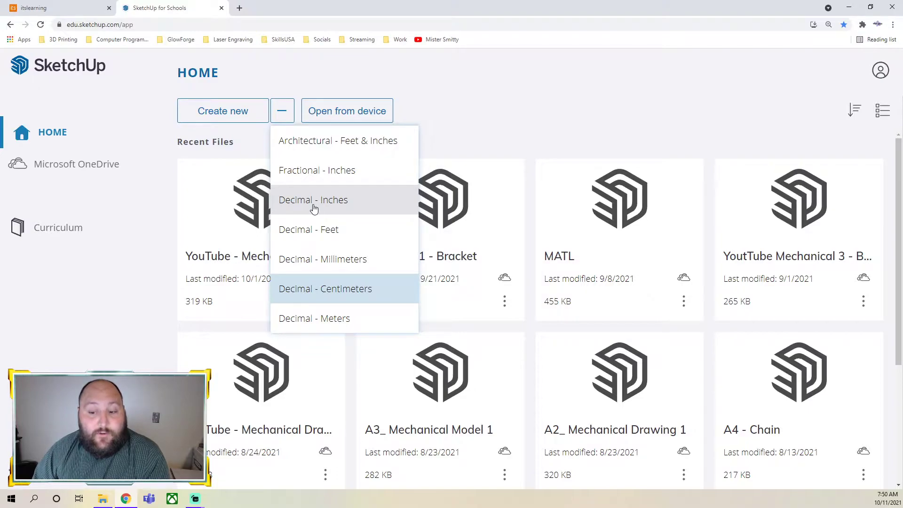
left_click(339, 203)
left_click(250, 286)
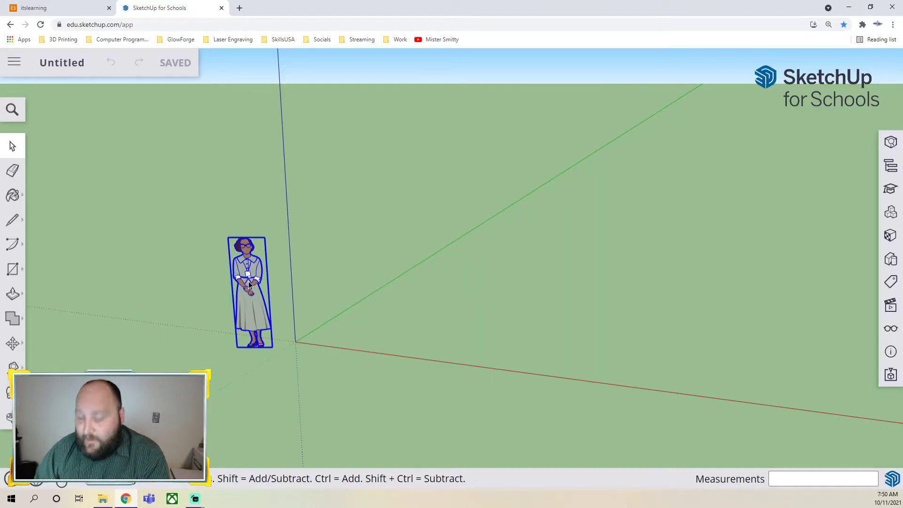
key("Delete")
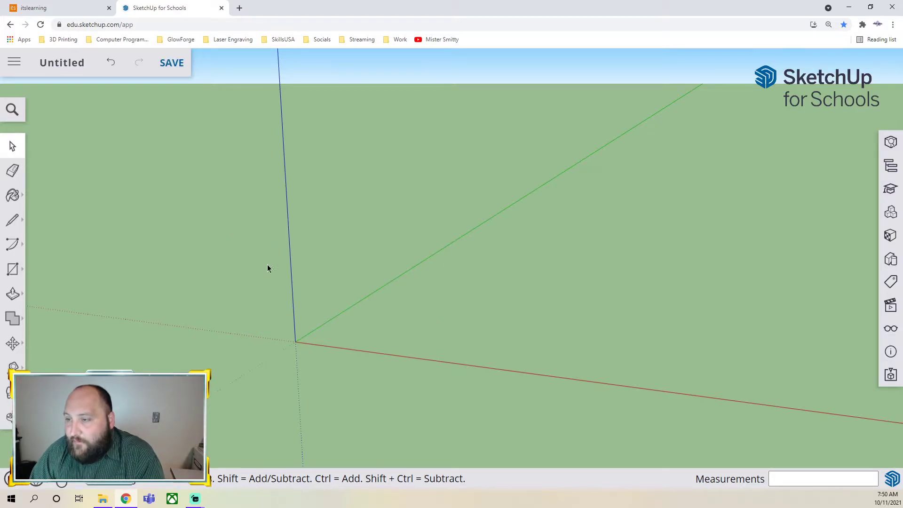
Step: Save the model to OneDrive under the name "YouTube - 4x2 Lego"
left_click(63, 63)
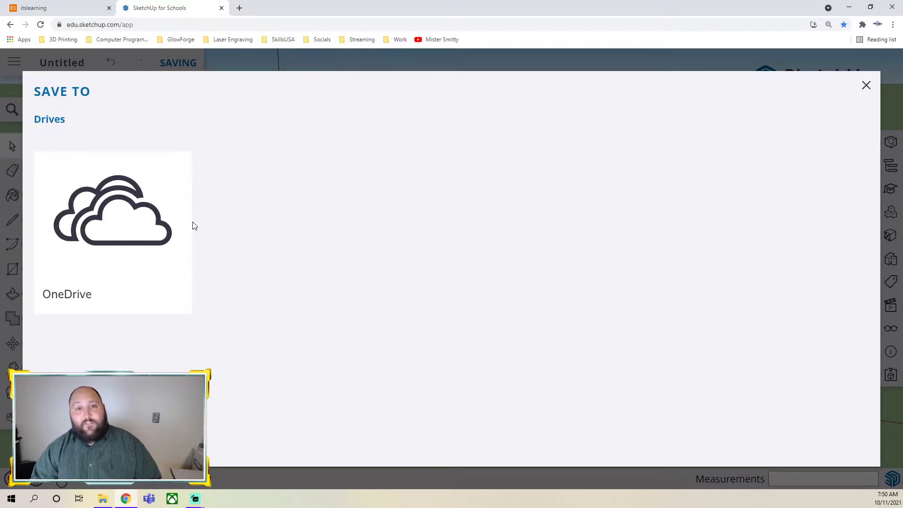
left_click(186, 224)
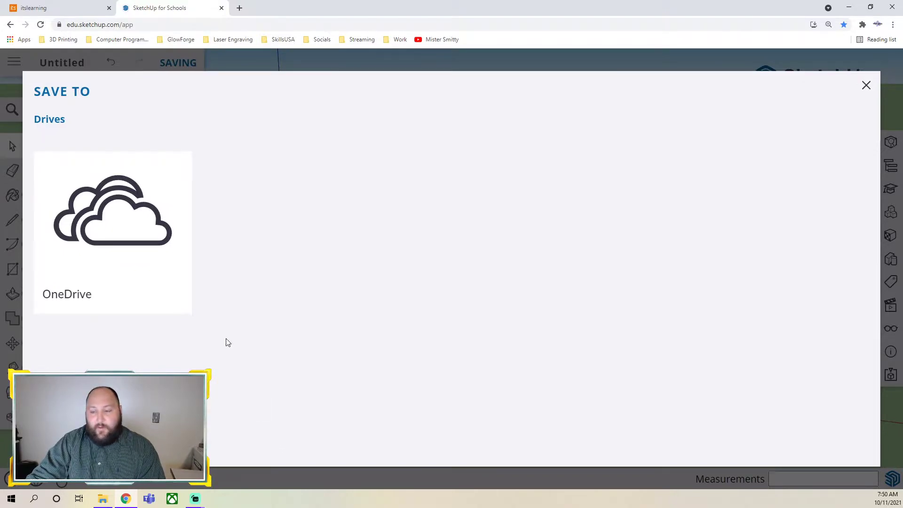
left_click(125, 280)
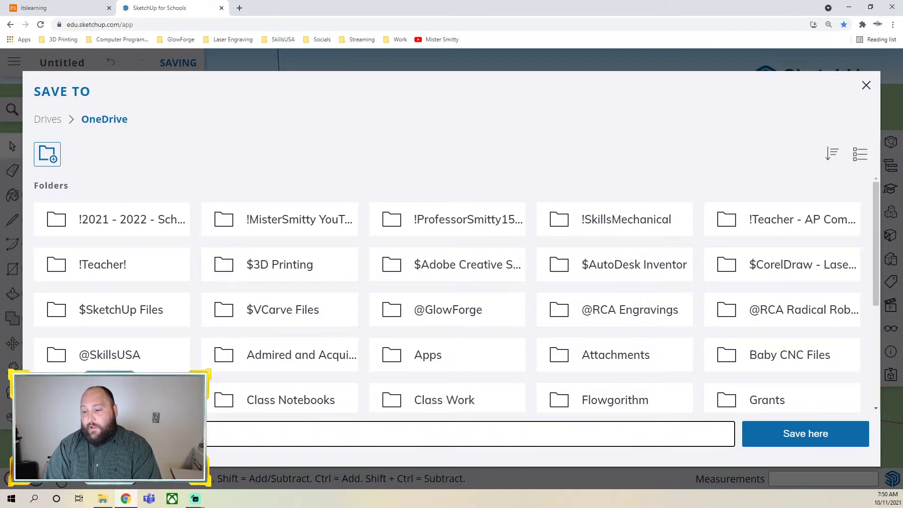
key("Return")
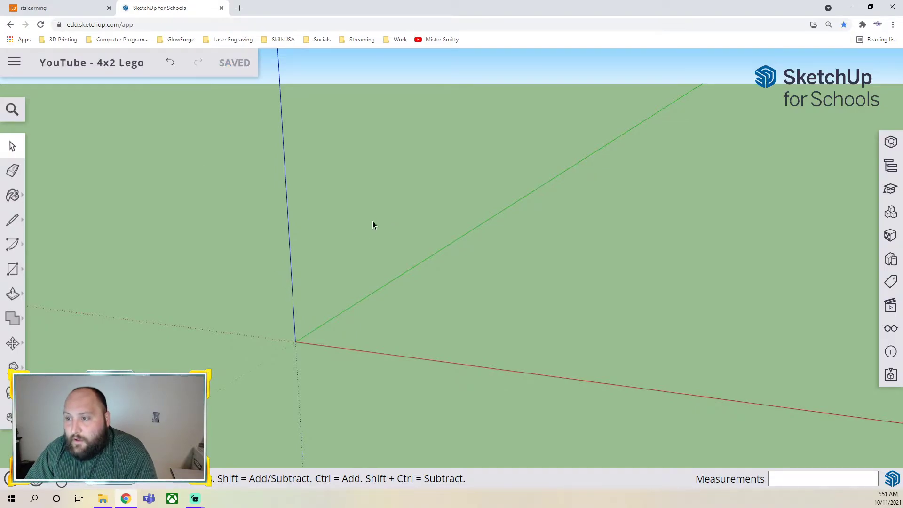
Step: Open the Lego brick's dimensioned drawing from the itslearning page in its own browser tab, with the whole top view and its dimensions visible
left_click(57, 6)
scroll(266, 305, "down", 5)
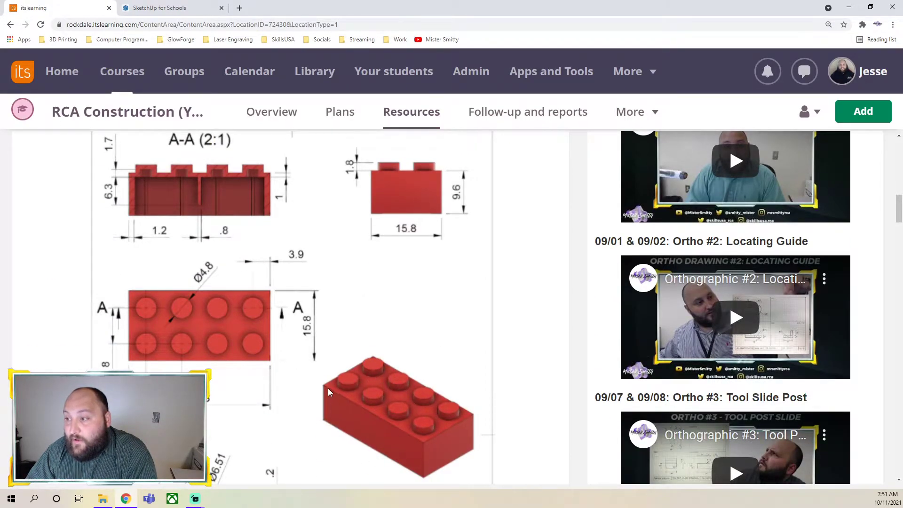
scroll(413, 319, "down", 2)
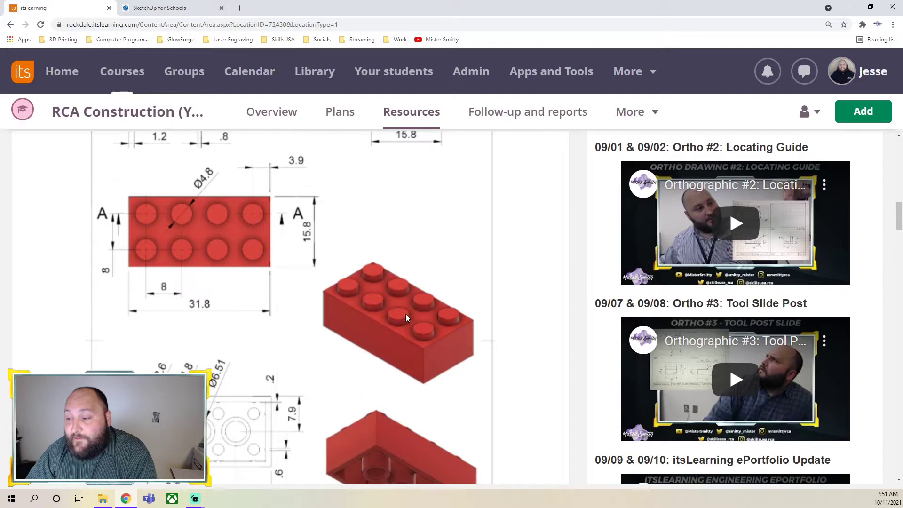
scroll(351, 314, "down", 2)
scroll(347, 313, "up", 2)
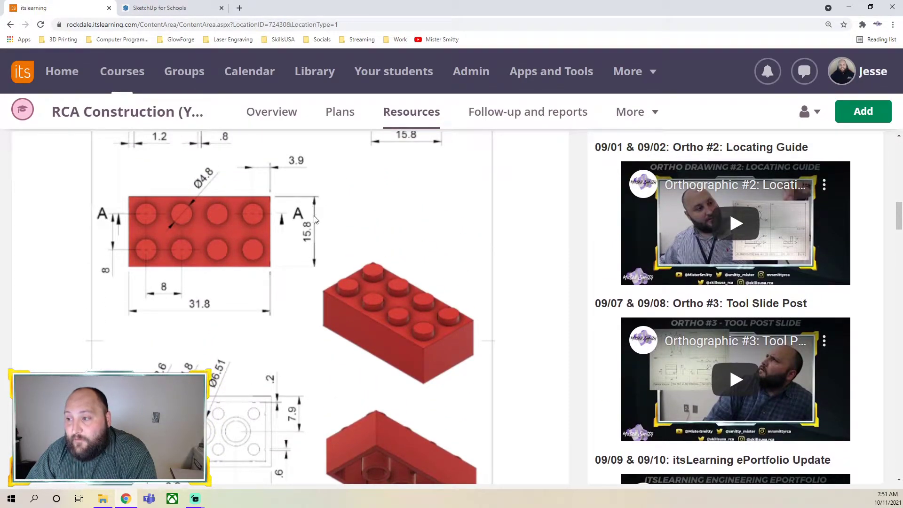
right_click(280, 242)
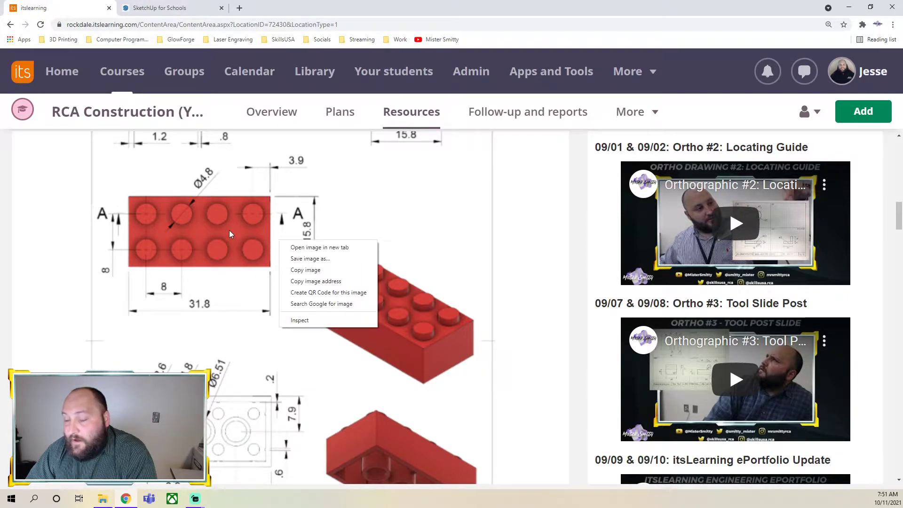
right_click(247, 239)
left_click(278, 245)
left_click(276, 8)
scroll(380, 190, "down", 5)
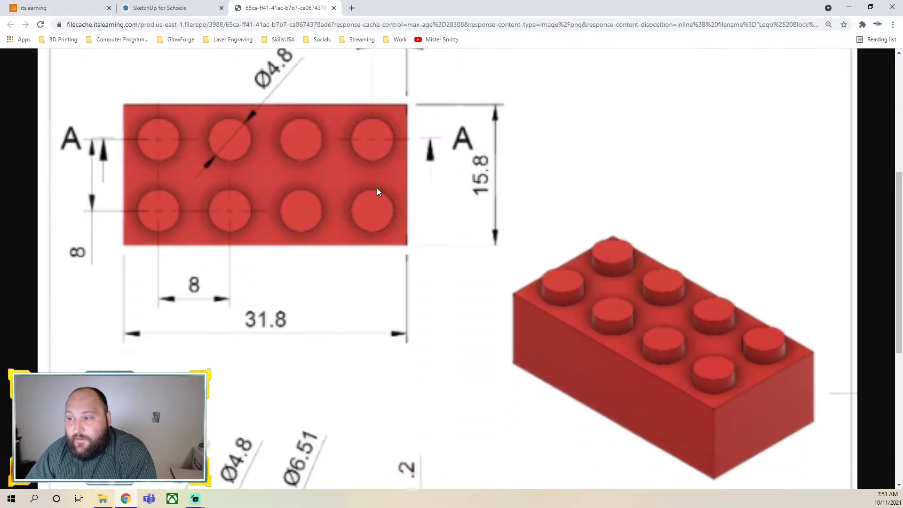
scroll(377, 188, "up", 3)
scroll(378, 192, "down", 2, "ctrl")
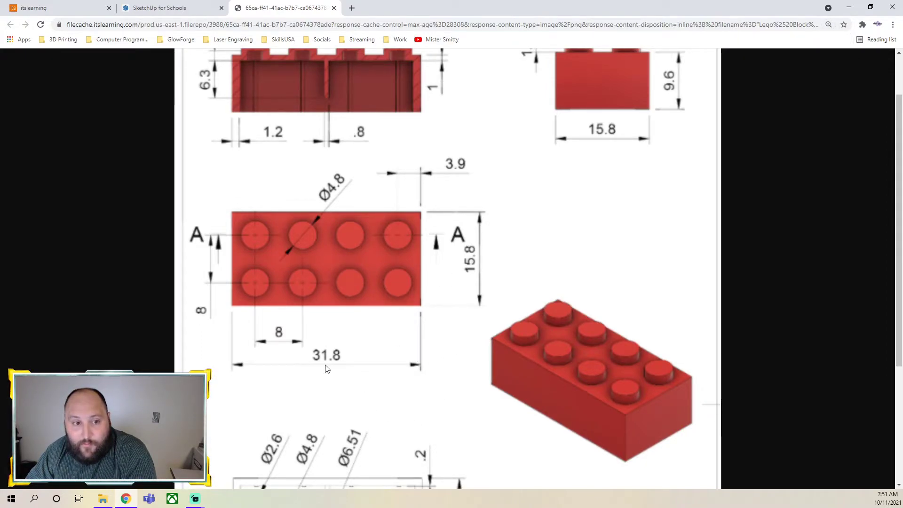
Step: In SketchUp, draw a 15.8 by 31.8 inch base rectangle starting at the origin
left_click(153, 9)
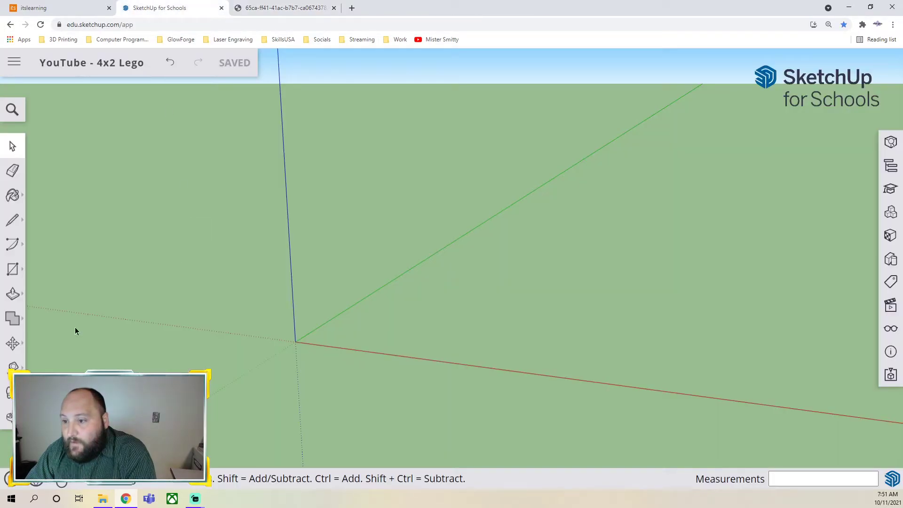
left_click(13, 269)
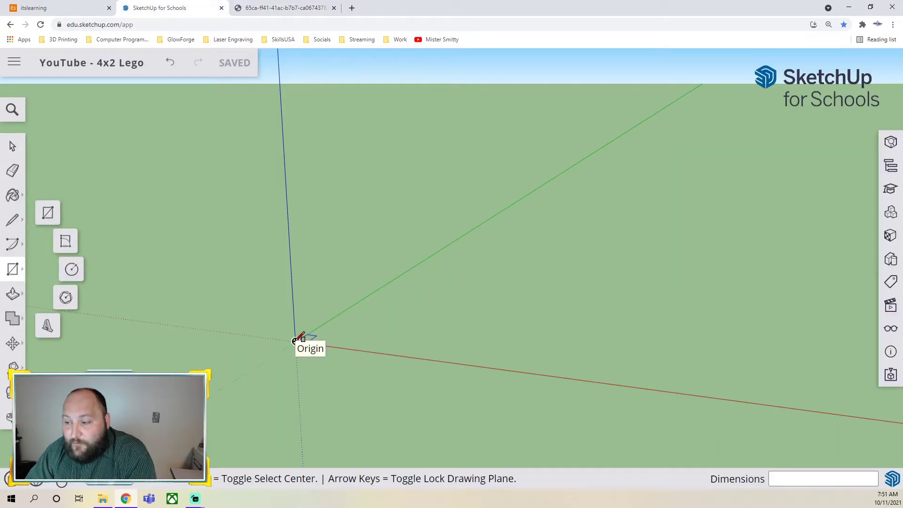
left_click(295, 341)
type("15.8, 31.8")
key("Return")
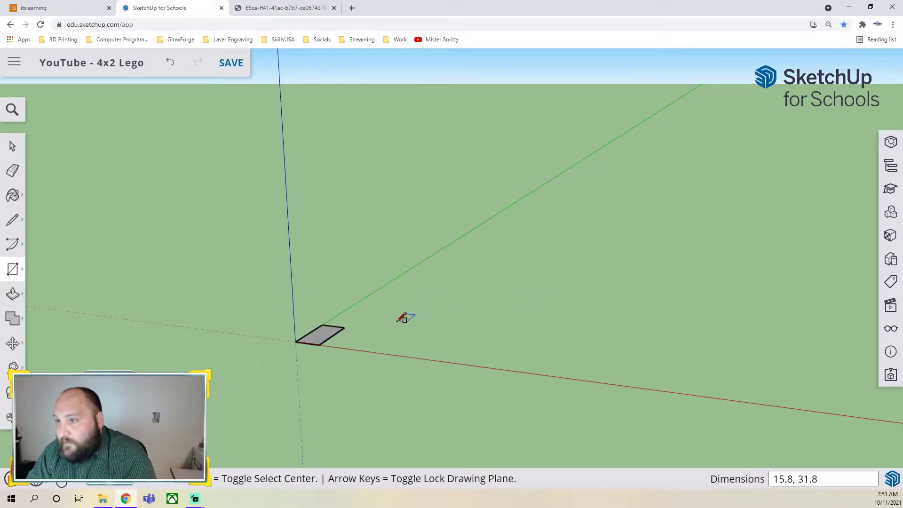
Step: Compare the base rectangle's proportions with the brick drawing and examine its section, top, side and underside views
left_click(275, 8)
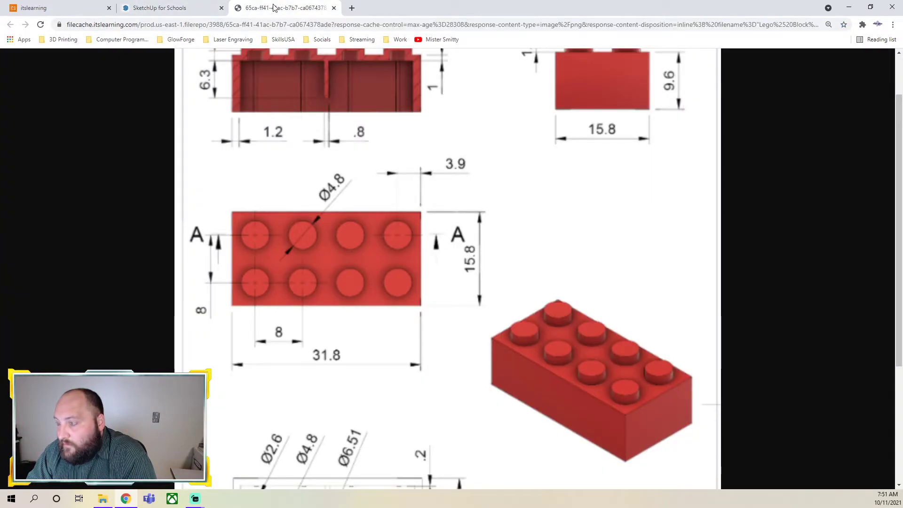
left_click(178, 9)
scroll(322, 337, "up", 5)
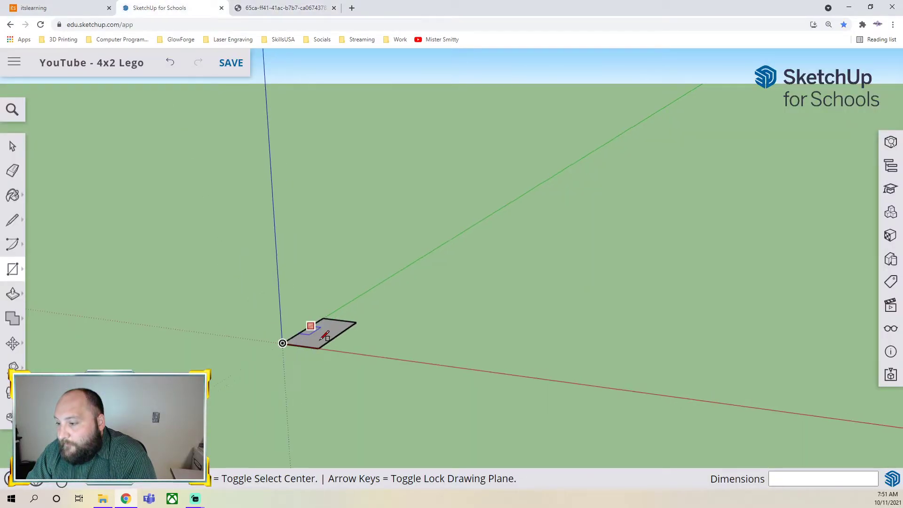
mouse_move(281, 320)
middle_mouse_down()
mouse_move(304, 293)
mouse_move(233, 332)
middle_mouse_up()
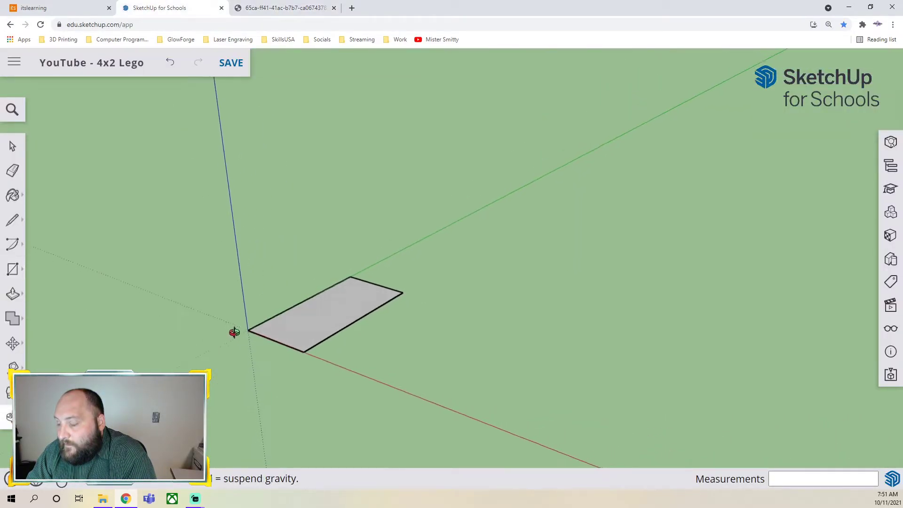
left_click(273, 6)
scroll(468, 248, "up", 1)
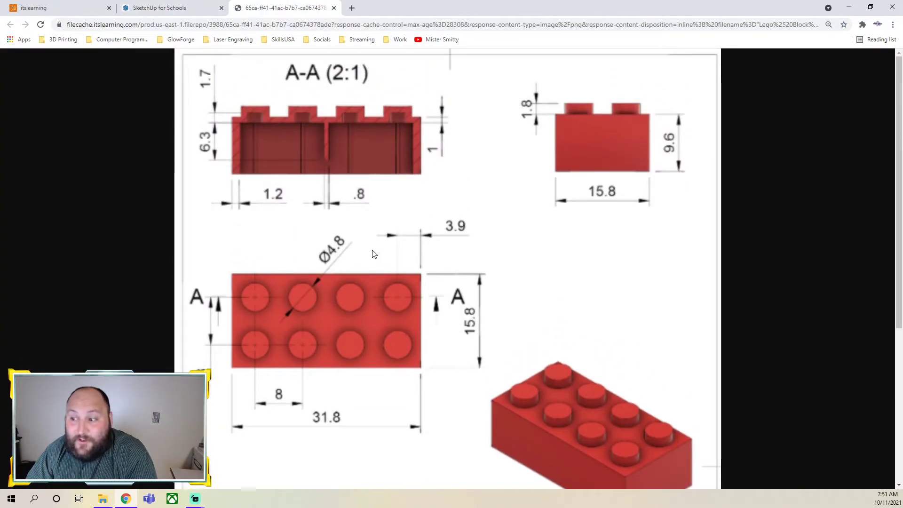
scroll(451, 222, "down", 4)
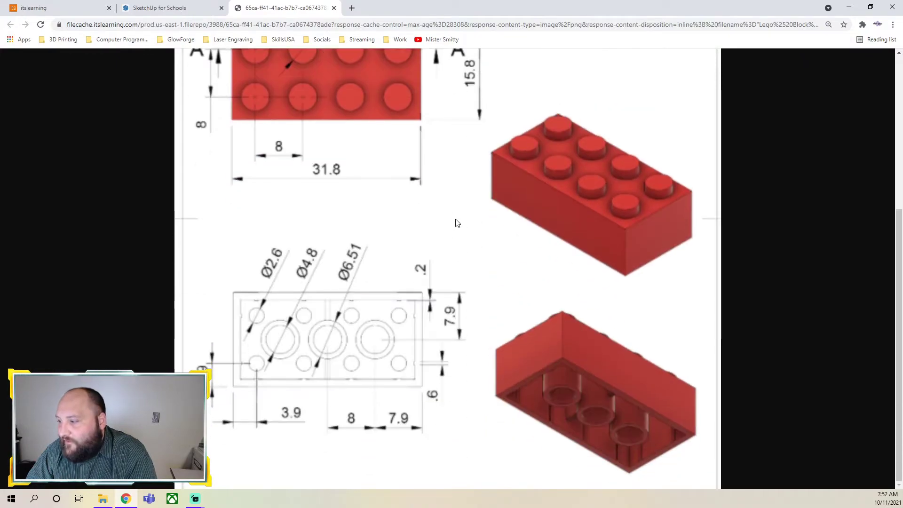
scroll(460, 218, "up", 4)
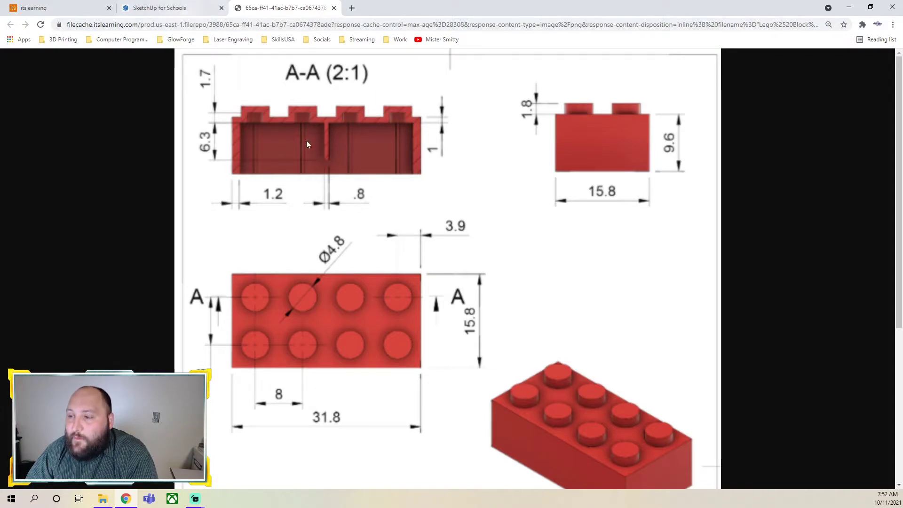
Step: Back in SketchUp, dimension the base rectangle's long edge and adjacent short edge, and check them against the brick drawing
left_click(169, 6)
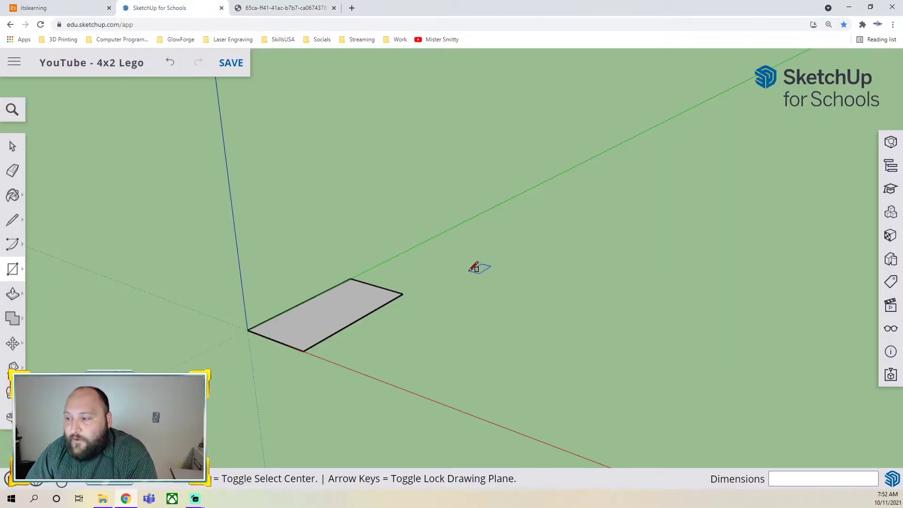
middle_click_drag(416, 317, 284, 329)
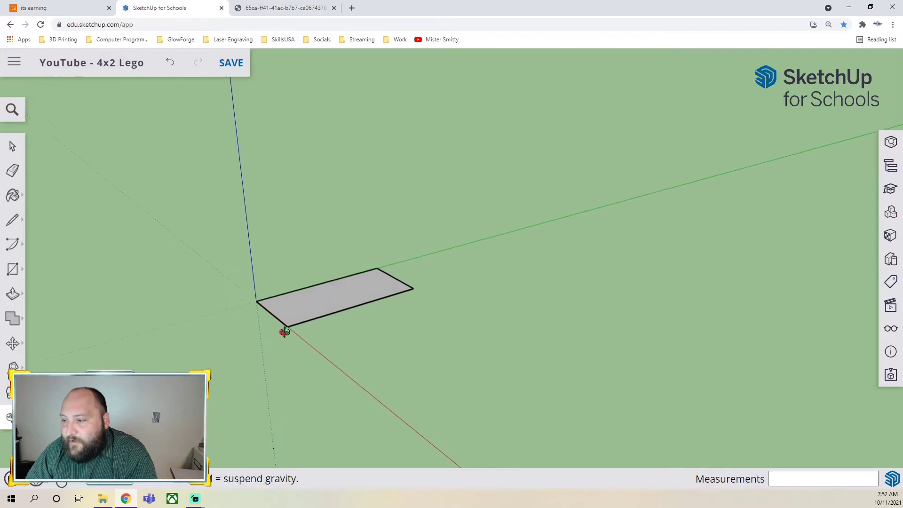
scroll(337, 274, "up", 5)
scroll(330, 273, "down", 1)
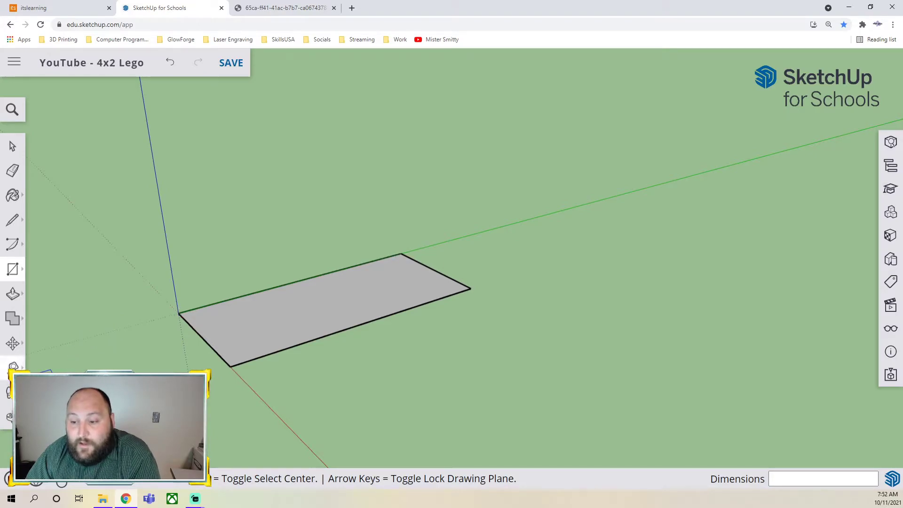
left_click(13, 367)
left_click(69, 327)
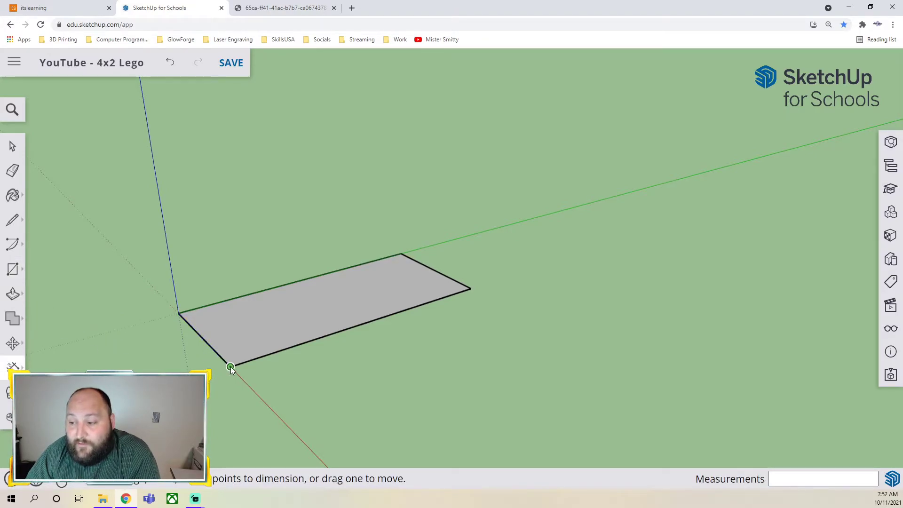
left_click(230, 366)
left_click(470, 287)
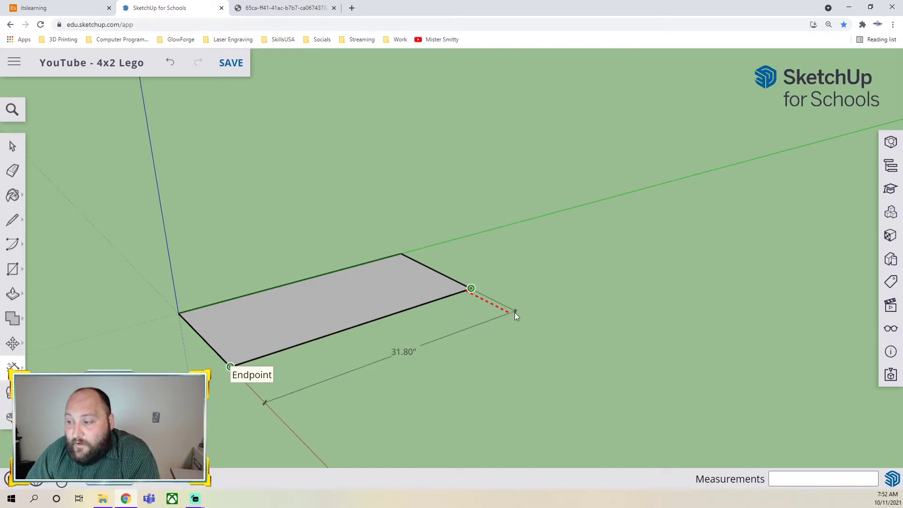
left_click(515, 313)
left_click(470, 288)
left_click(402, 254)
left_click(452, 240)
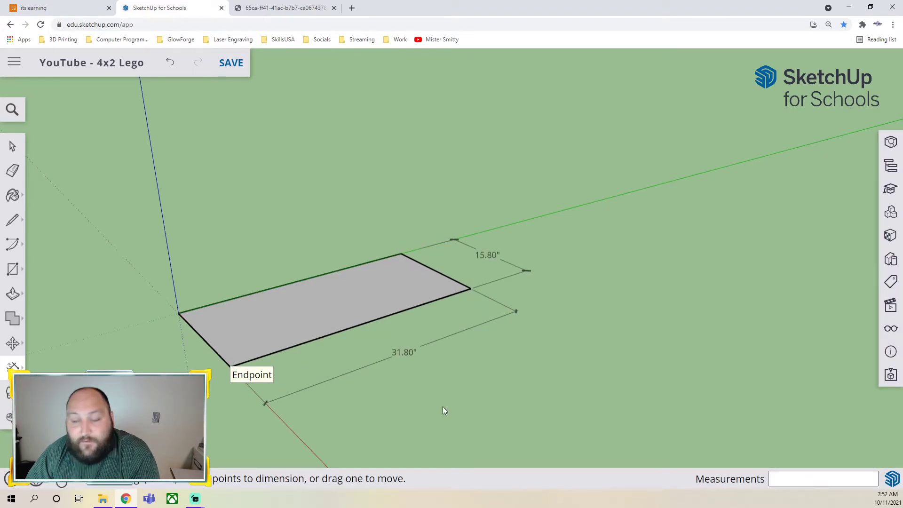
left_click(272, 8)
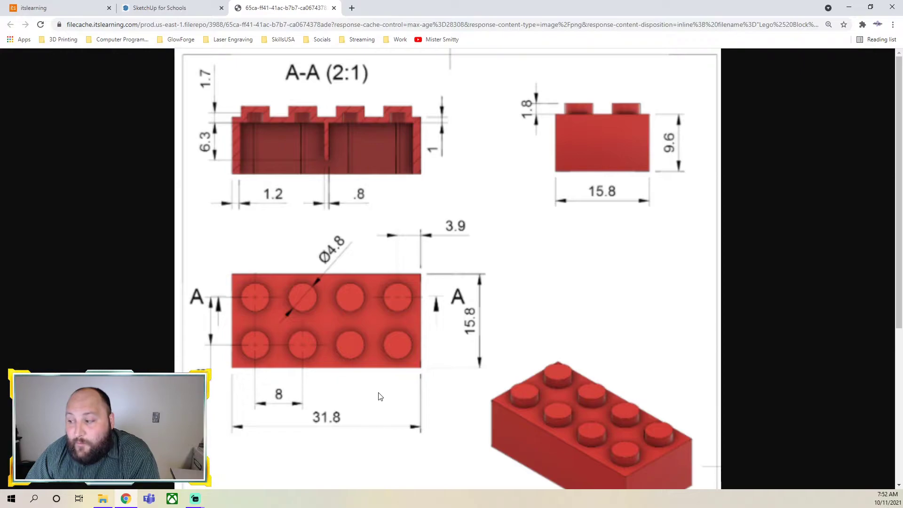
Step: Review the brick height on the drawing, then in SketchUp Push/Pull the base rectangle up 9.6 inches
scroll(398, 320, "down", 6)
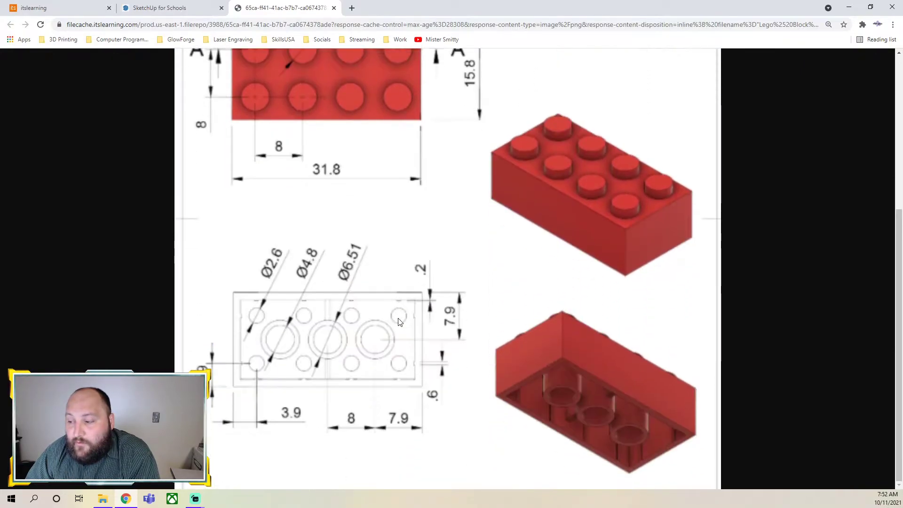
scroll(398, 320, "up", 6)
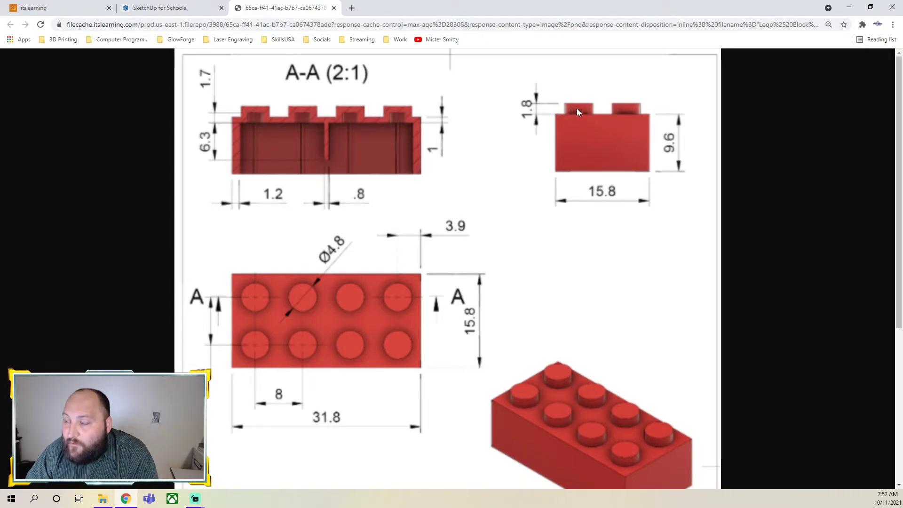
left_click(159, 8)
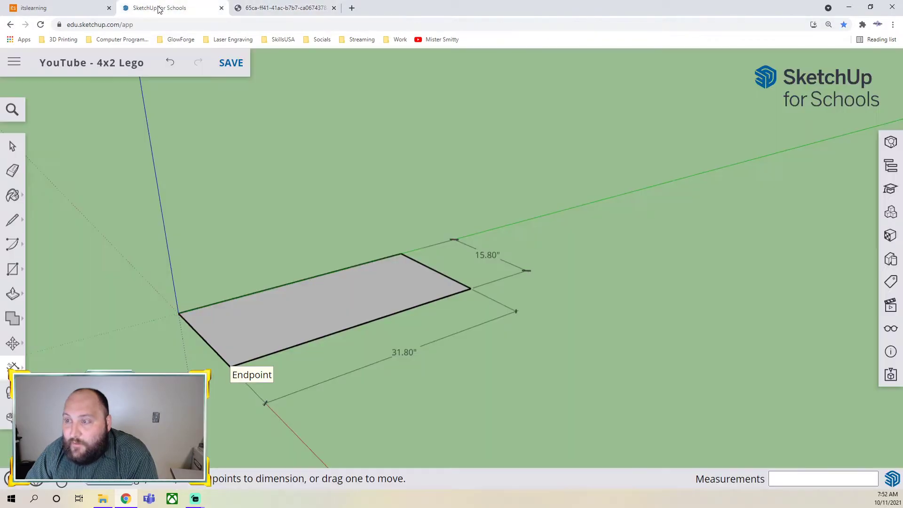
left_click(12, 294)
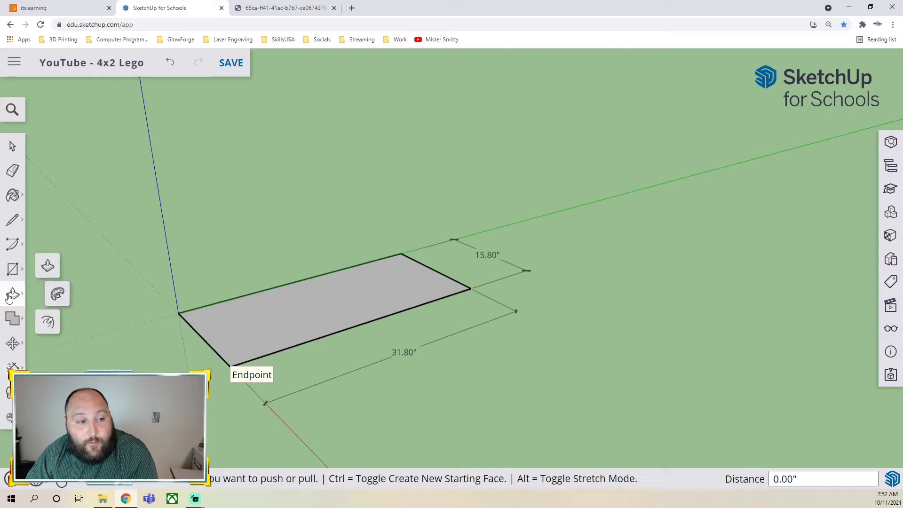
left_click(253, 331)
type("9.6")
key("Return")
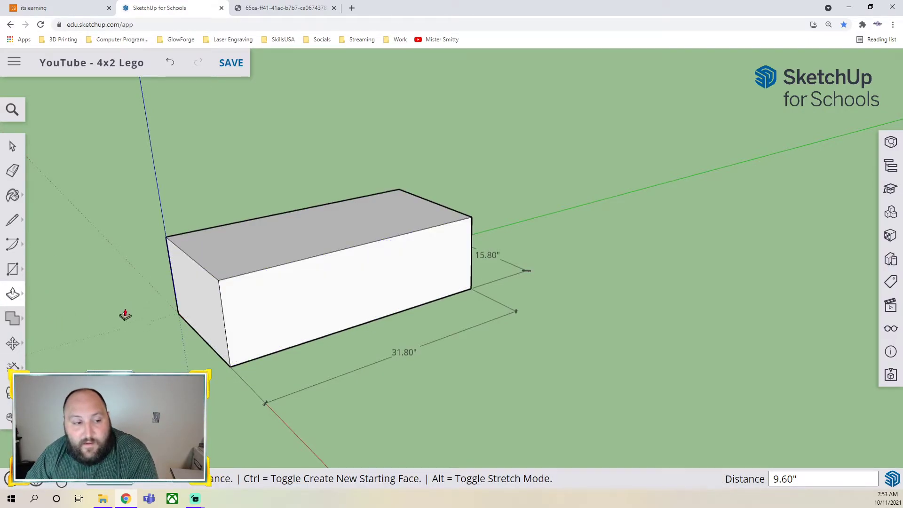
Step: Dimension the block's vertical corner edge, check it against the brick drawing and return to SketchUp
left_click(12, 367)
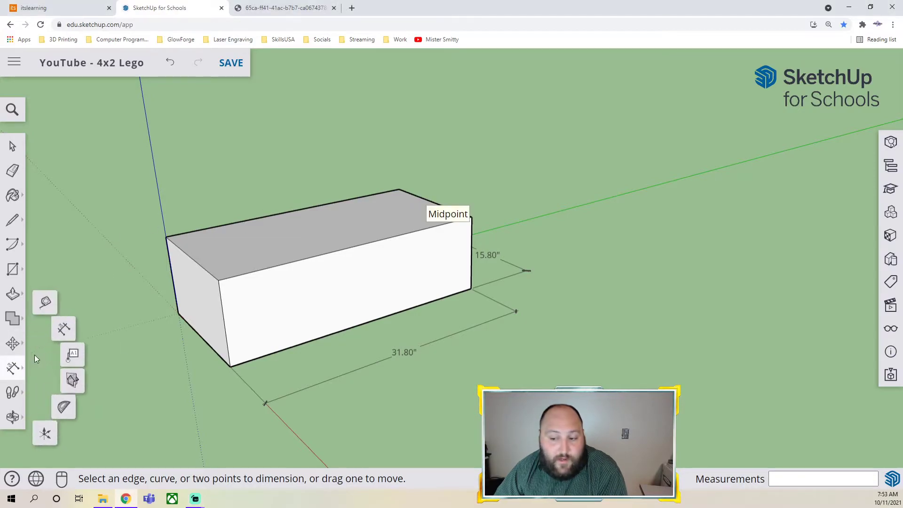
left_click(471, 287)
left_click(472, 218)
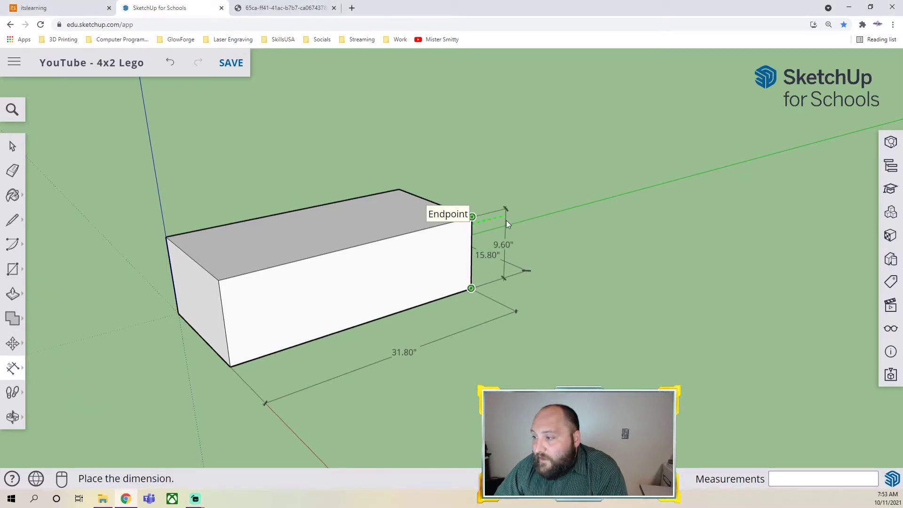
left_click(530, 213)
left_click(270, 6)
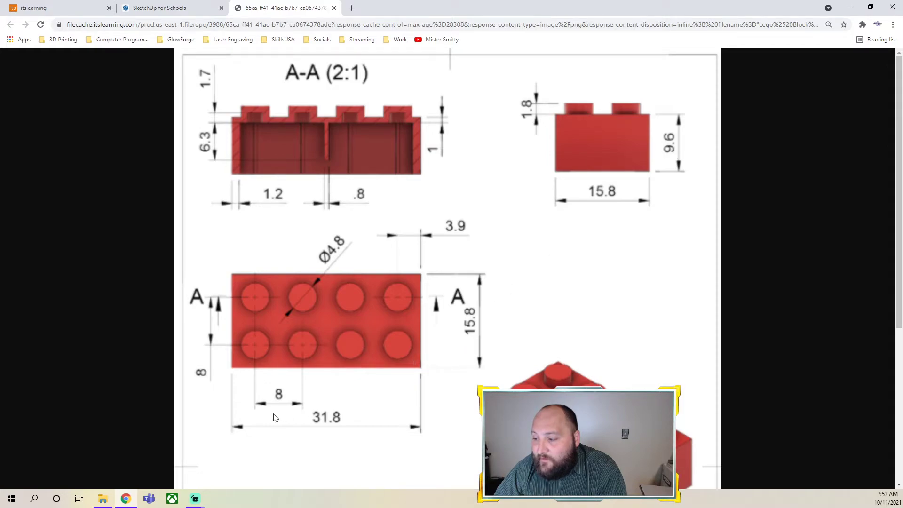
left_click(179, 7)
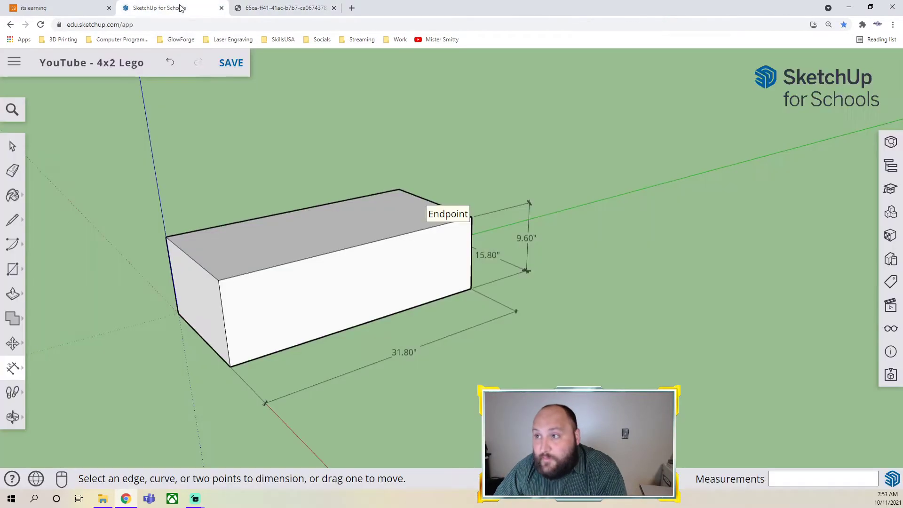
Step: View the block's top face, then examine the stud spacing, edge offsets and diameters in the brick drawing's top and underside views
key("o")
left_click_drag(286, 250, 359, 303)
left_click(284, 7)
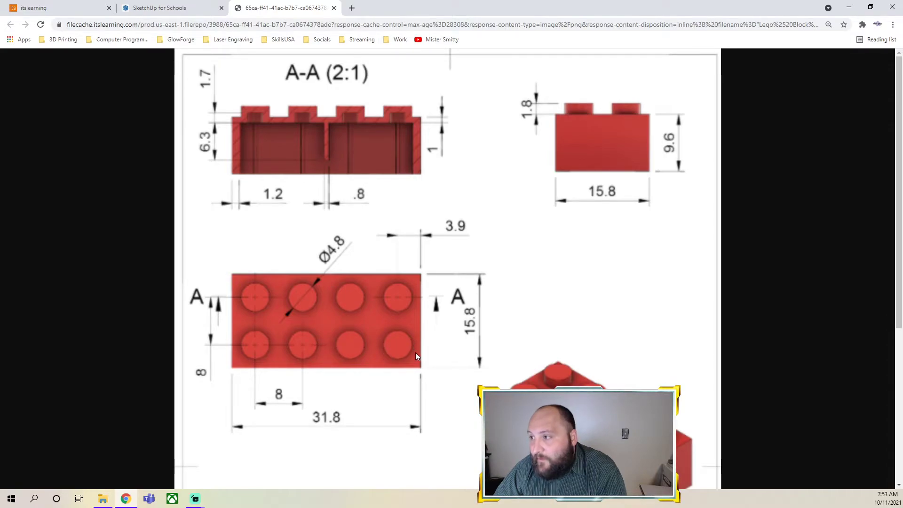
scroll(416, 338, "down", 5)
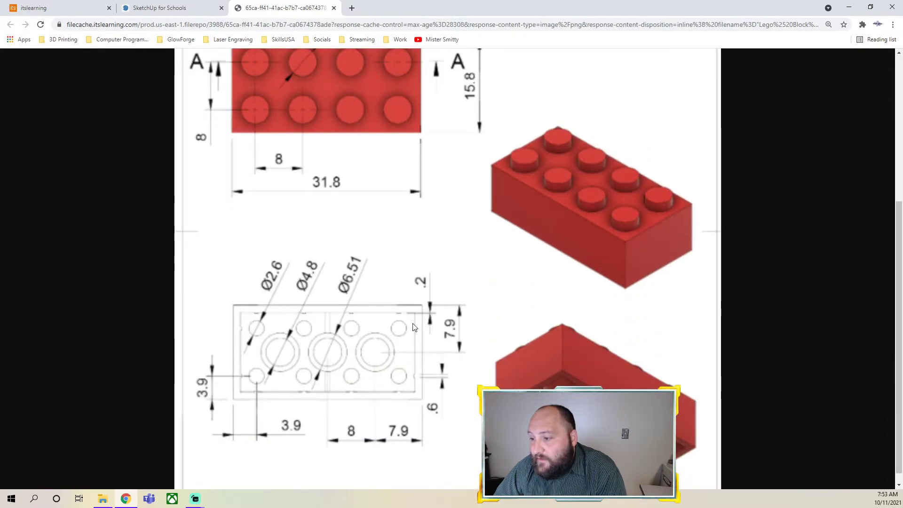
scroll(414, 326, "up", 3)
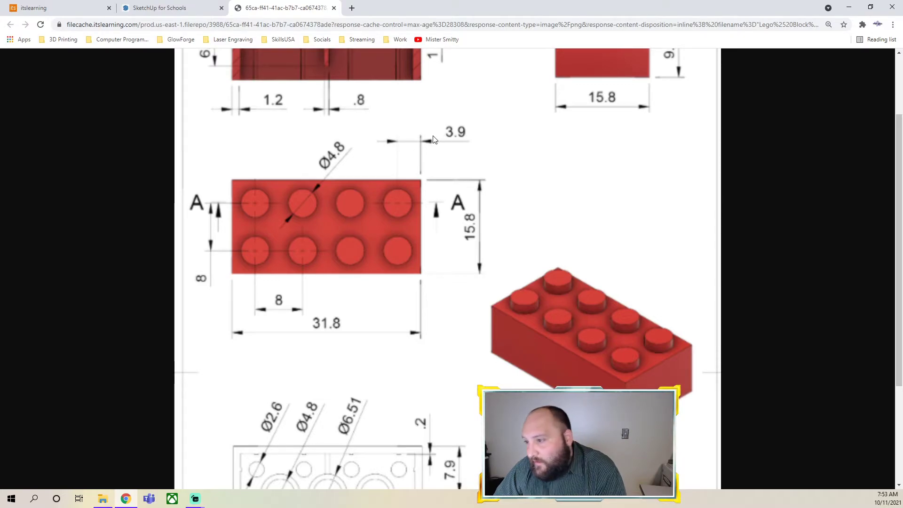
scroll(429, 207, "up", 2)
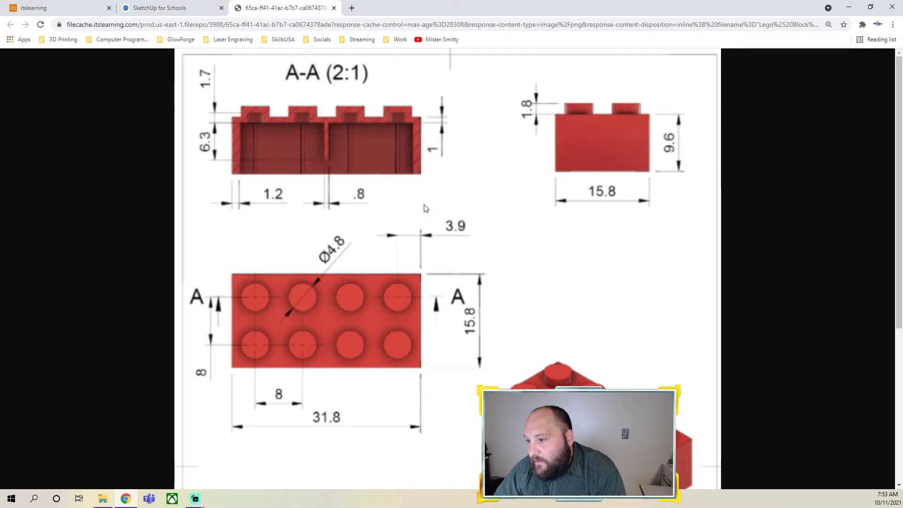
scroll(425, 208, "down", 5)
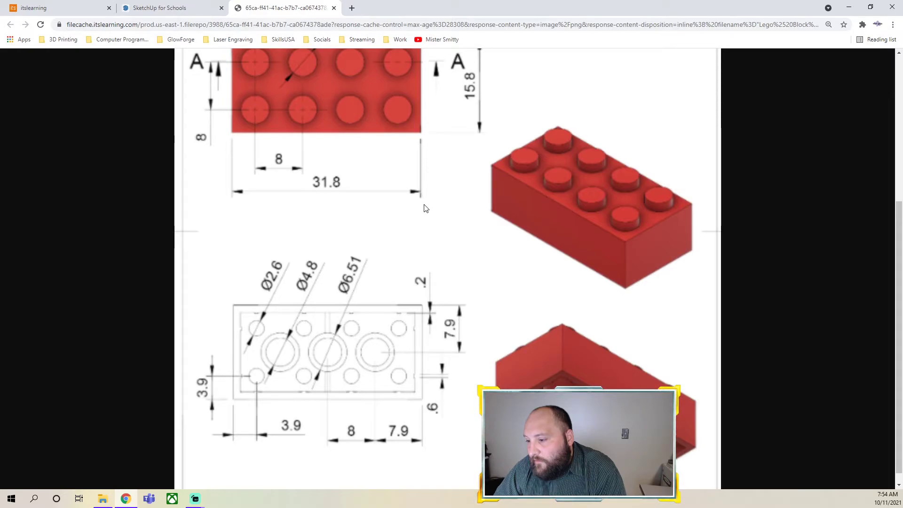
scroll(425, 209, "up", 1)
scroll(426, 208, "down", 1)
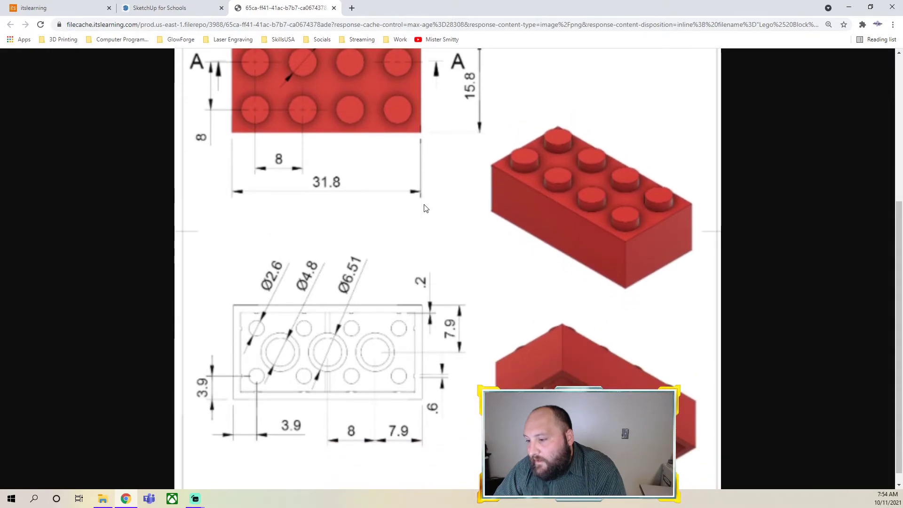
scroll(347, 258, "up", 2)
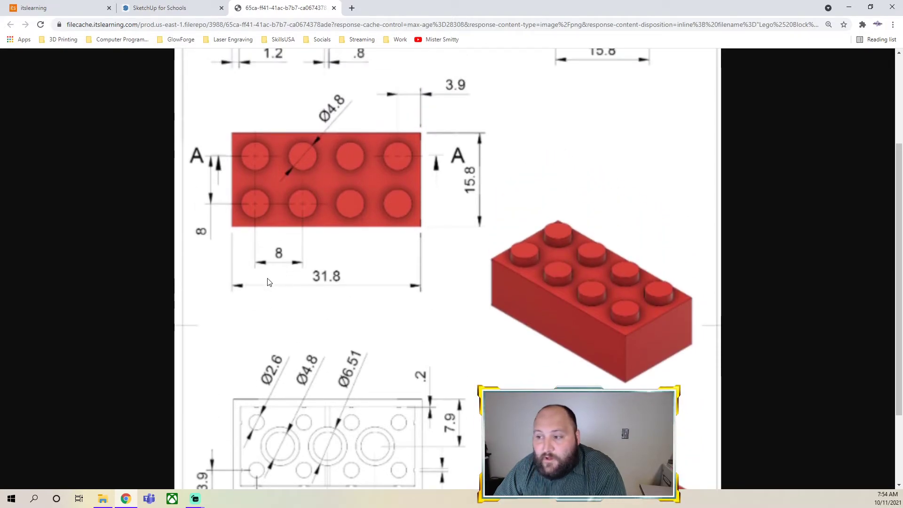
Step: In SketchUp, place a Tape Measure guide across the block's top face, 3.9 inches from the short edge nearest the origin
left_click(160, 8)
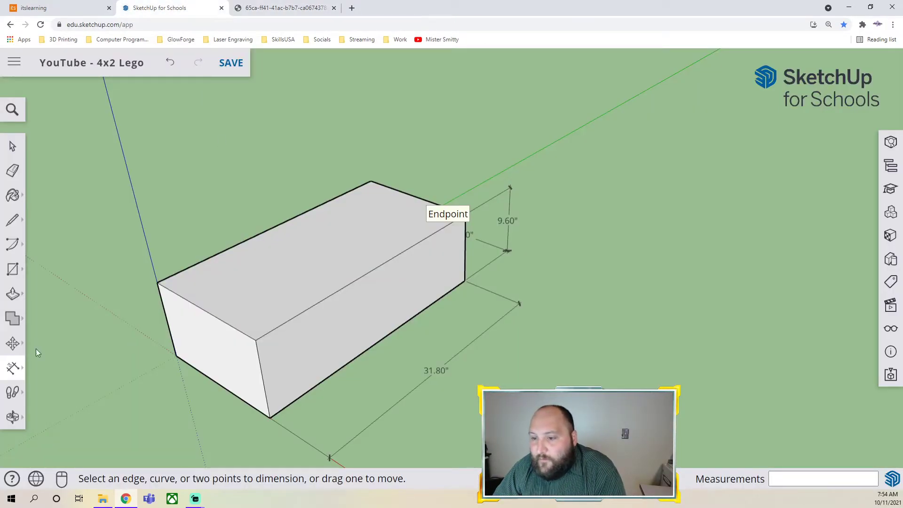
left_click(21, 370)
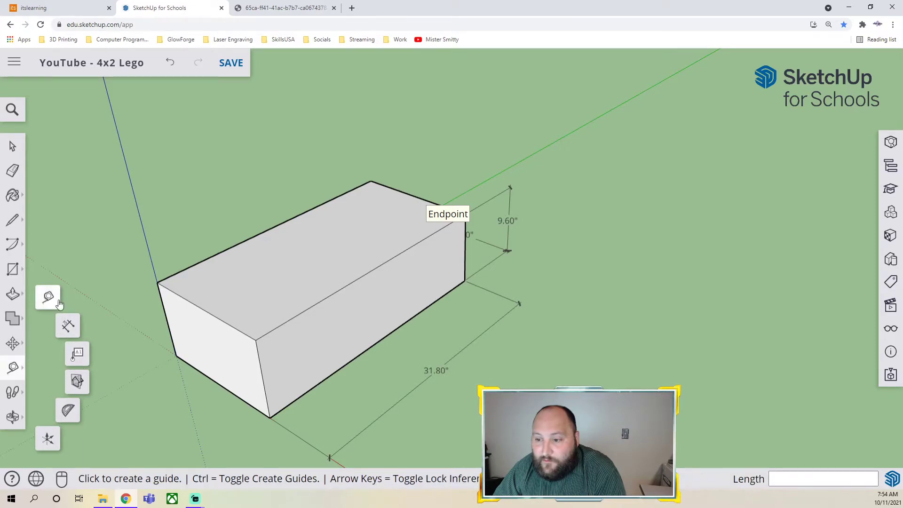
left_click(48, 297)
left_click(255, 340)
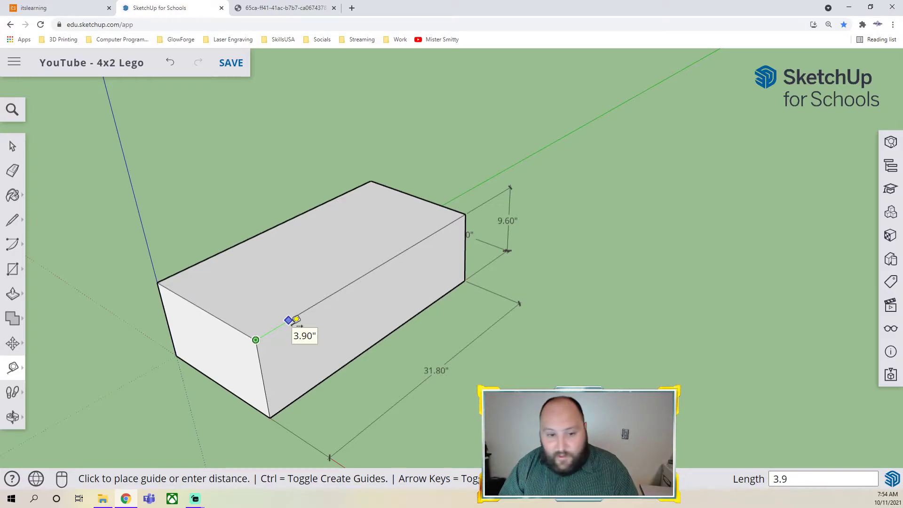
key("Return")
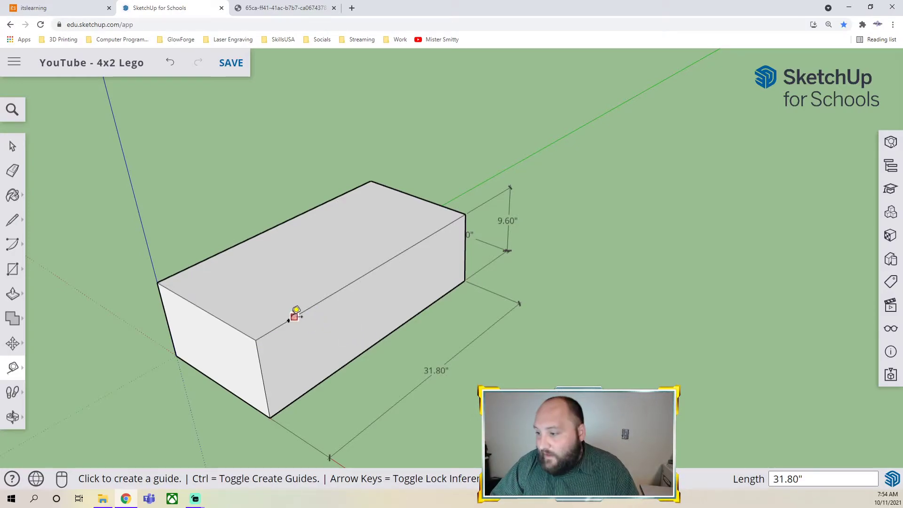
left_click(295, 313)
left_click(191, 265)
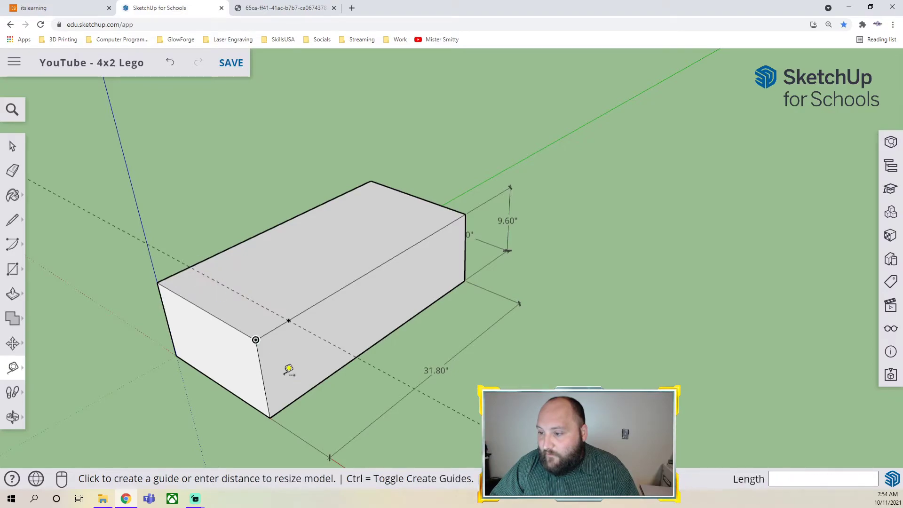
Step: Place a lengthwise guide on the top face, 3.9 inches in from the long edge farthest from the origin
left_click(254, 337)
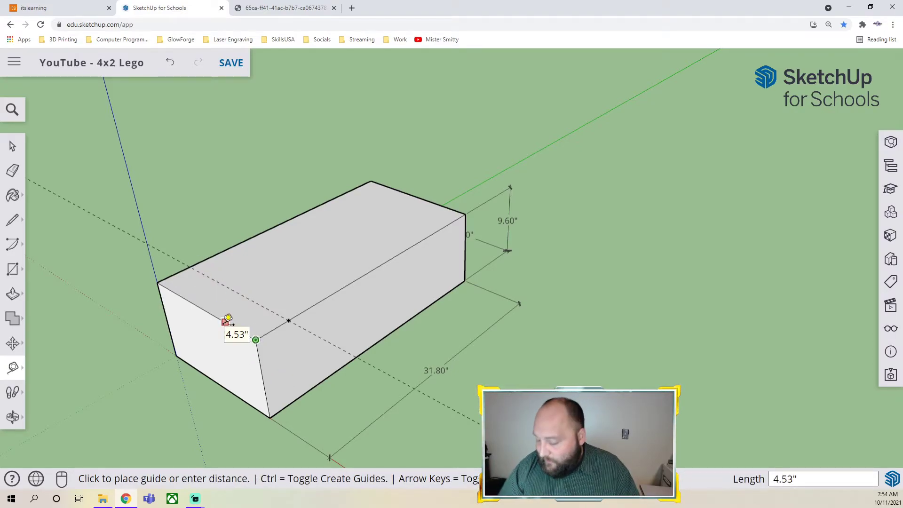
key("Return")
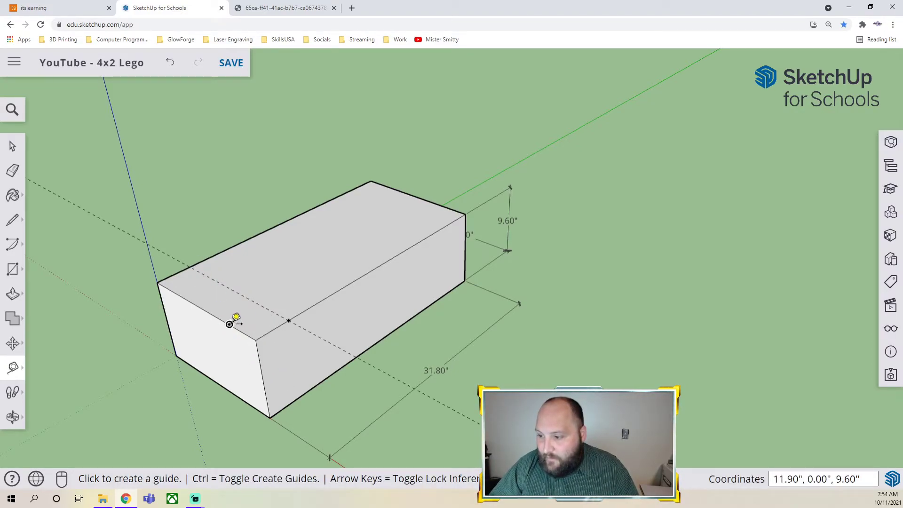
left_click(229, 324)
left_click(441, 199)
Step: Place a second lengthwise guide on the top face, 3.9 inches in from the opposite long edge
middle_click_drag(313, 249, 224, 350)
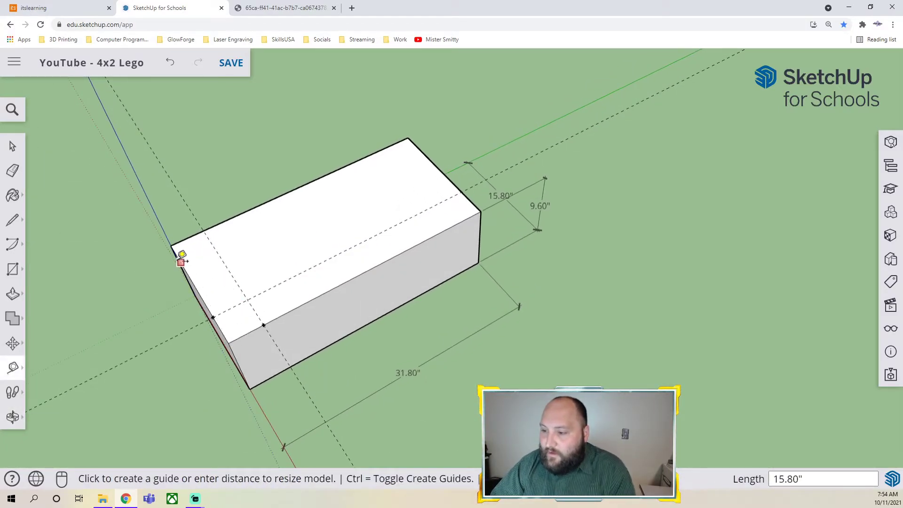
left_click(174, 242)
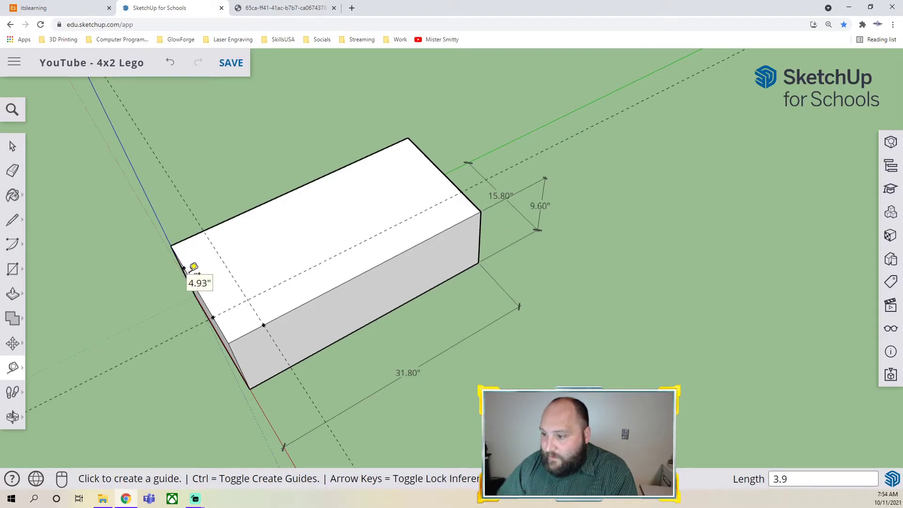
left_click(183, 267)
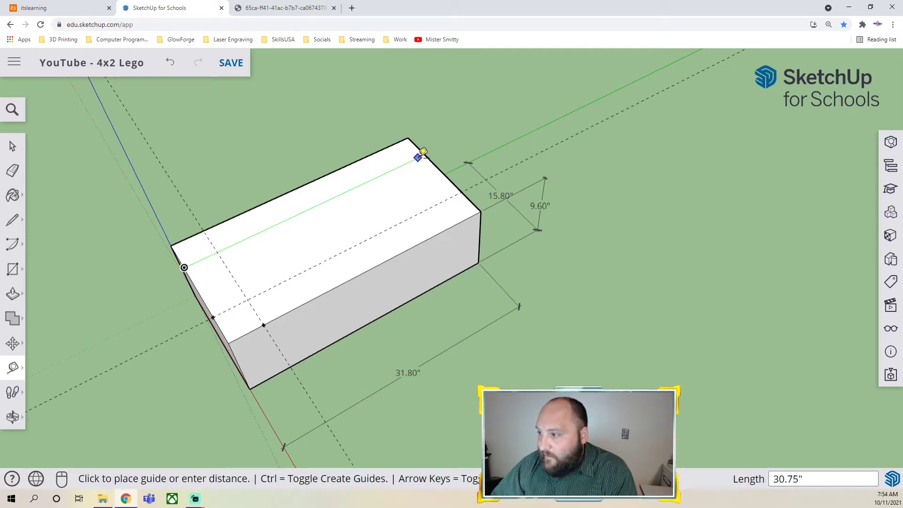
left_click(423, 152)
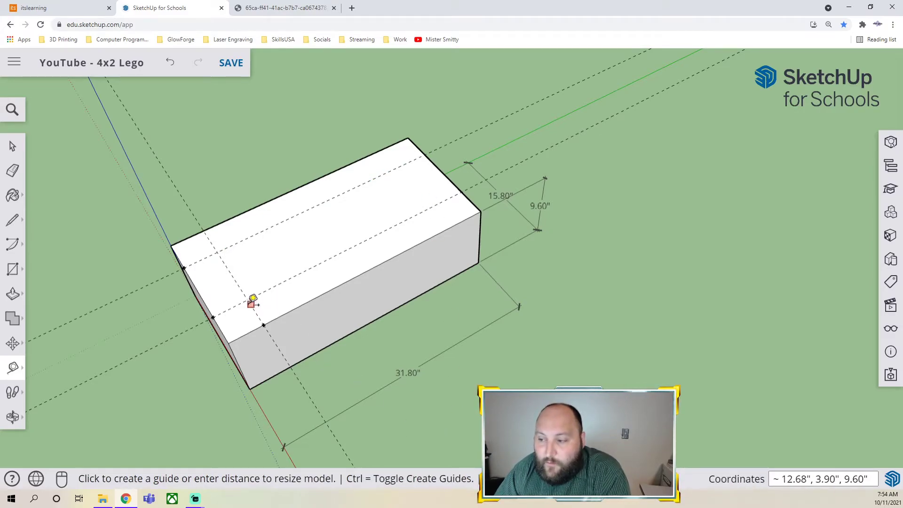
Step: Check the stud diameter on the drawing and draw circles of 2.4-inch radius at both guide intersections on the block's top face
middle_click_drag(294, 315, 351, 275)
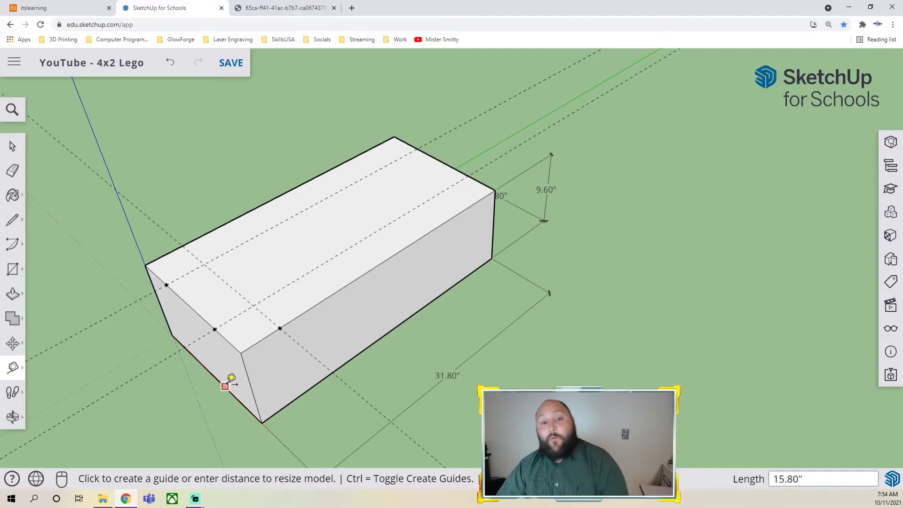
left_click(12, 269)
left_click(71, 269)
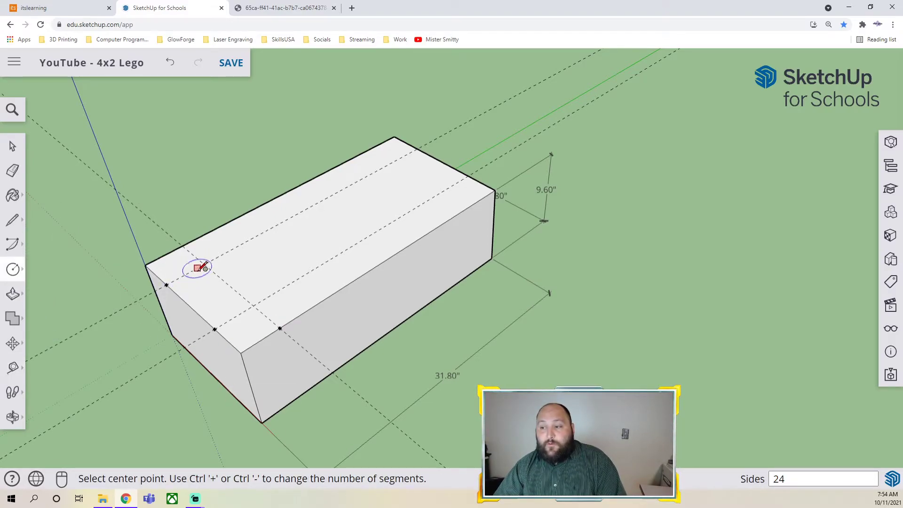
key("ctrl+Tab")
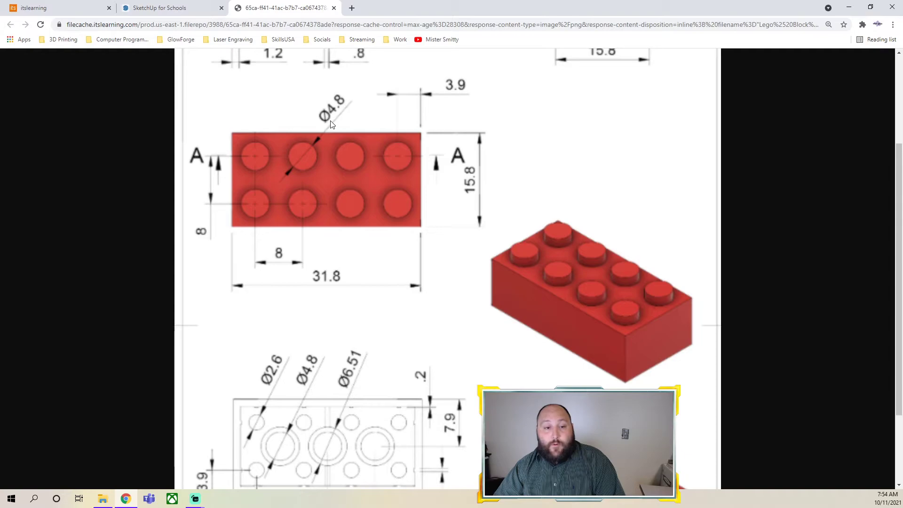
left_click(203, 10)
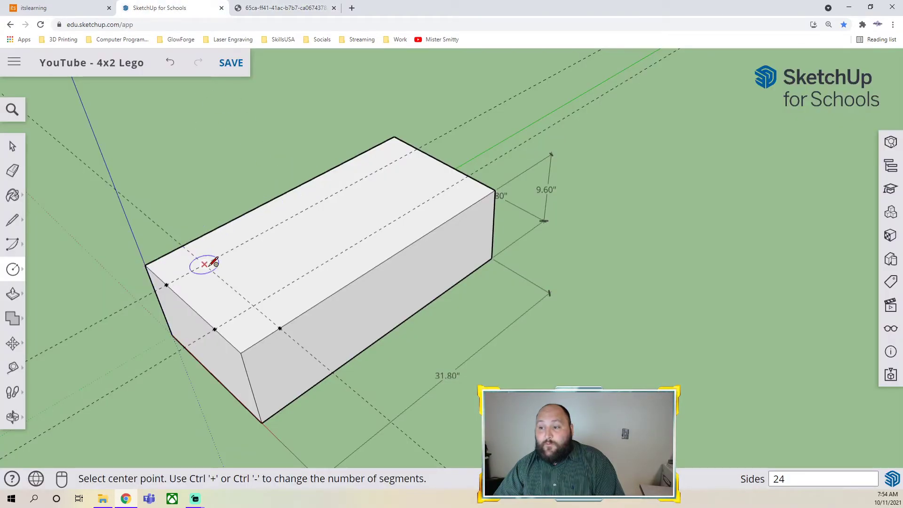
left_click(205, 264)
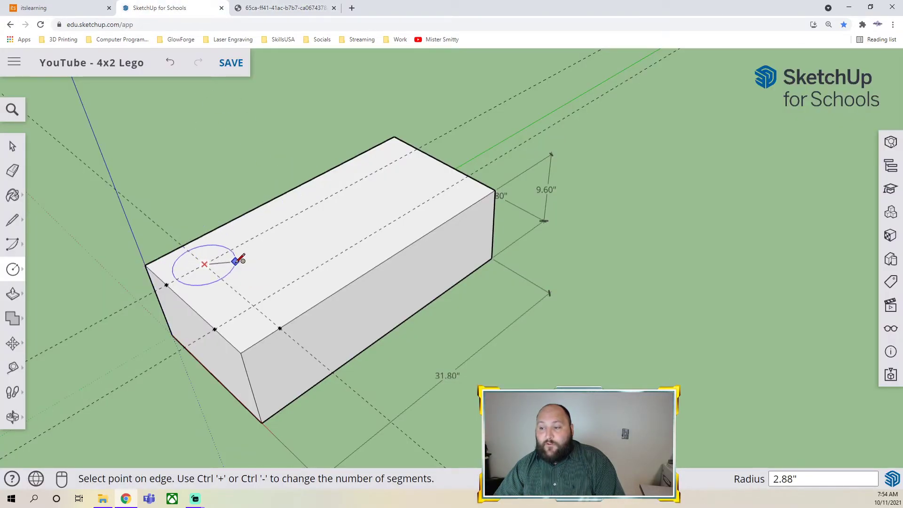
type("2.4")
key("Return")
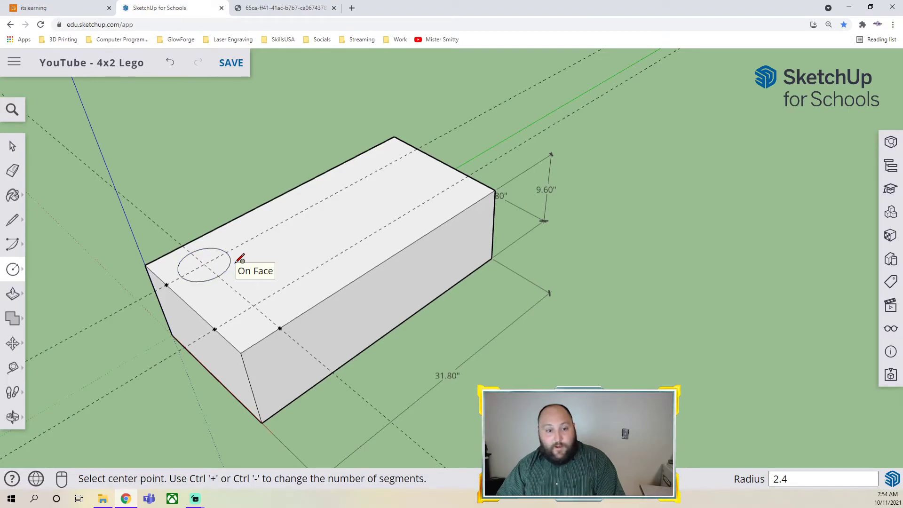
left_click(253, 306)
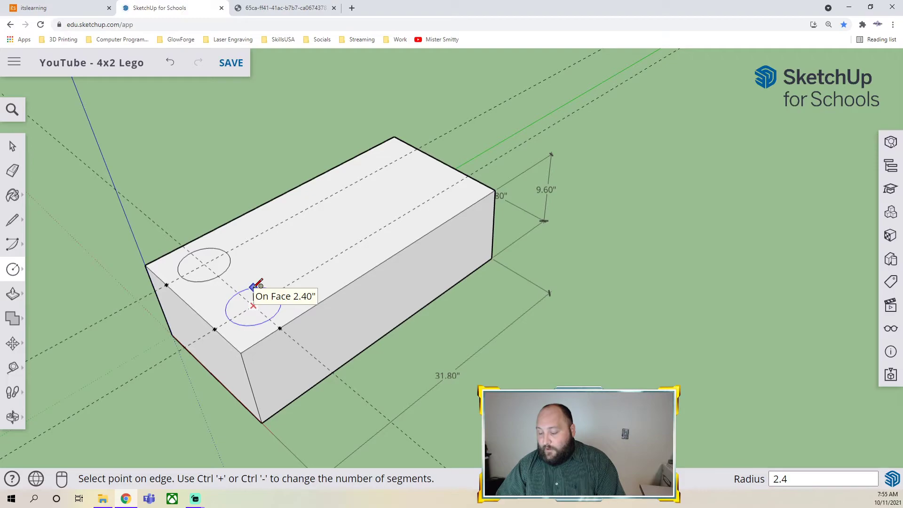
left_click(257, 286)
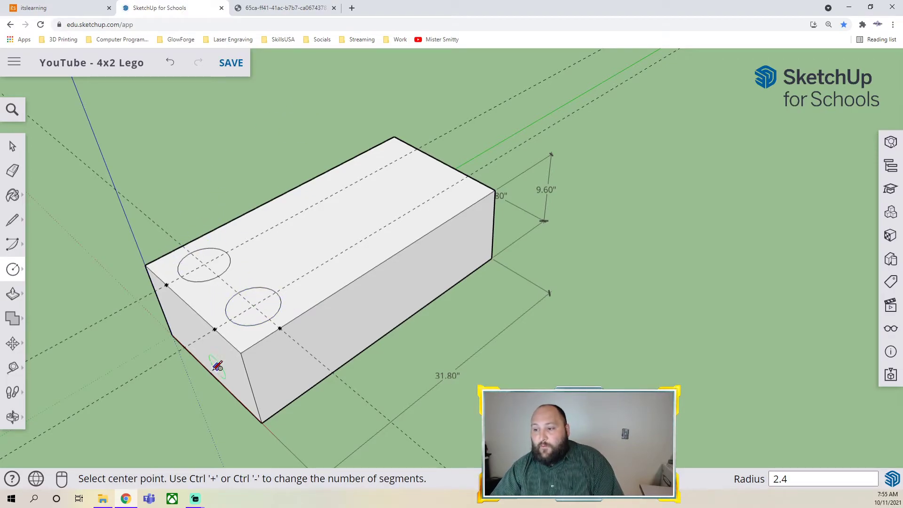
Step: Check the stud spacing on the drawing and dimension the distance between the centres of the two circles on the block's top face
left_click(282, 8)
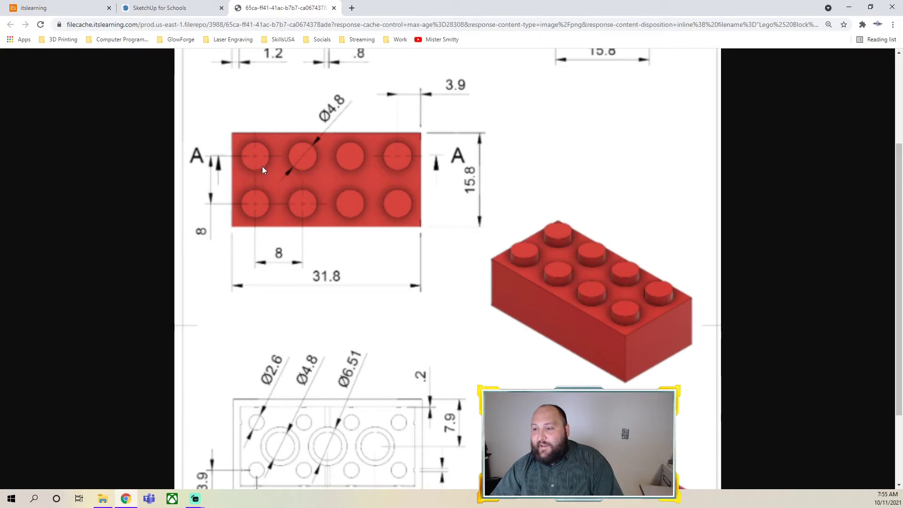
left_click(165, 8)
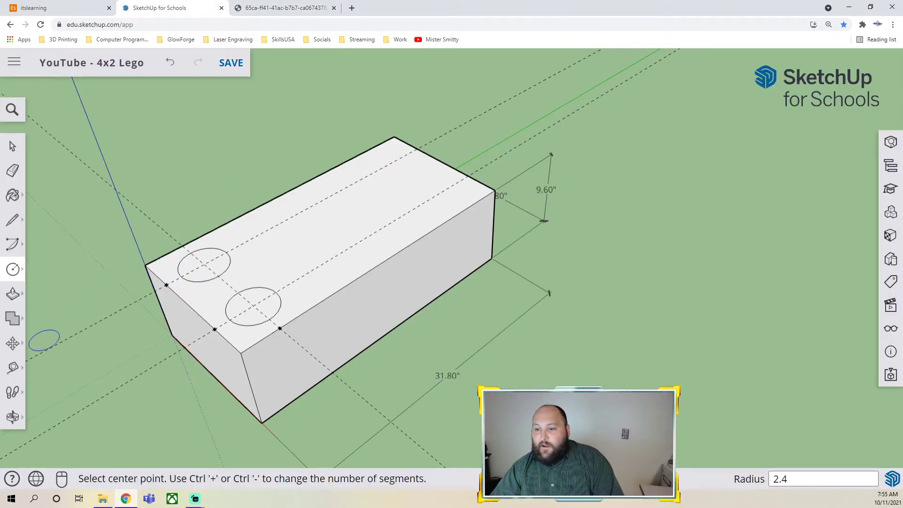
left_click(13, 367)
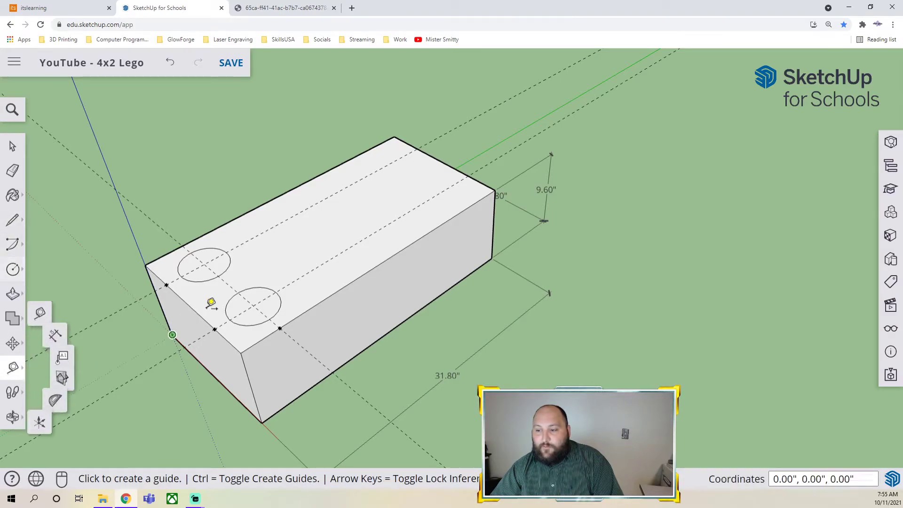
left_click(68, 325)
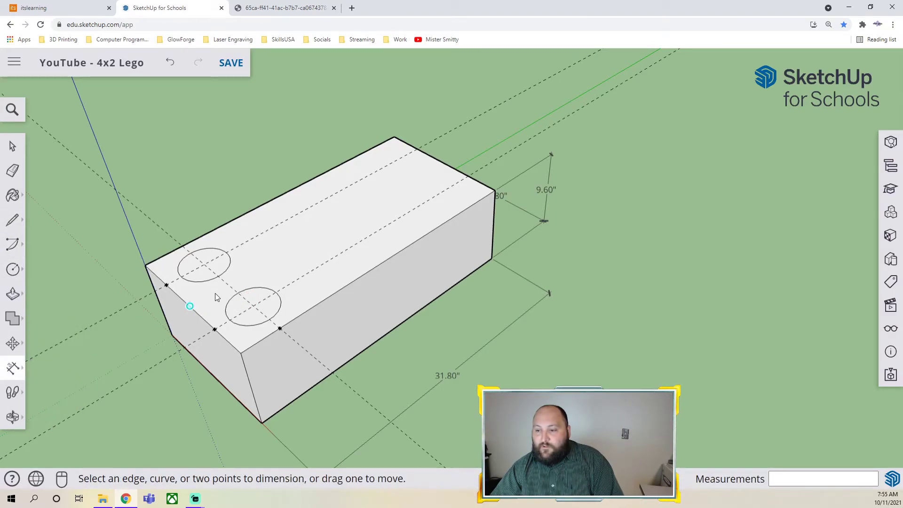
left_click(253, 307)
left_click(204, 265)
left_click(132, 333)
middle_click_drag(225, 388, 182, 393)
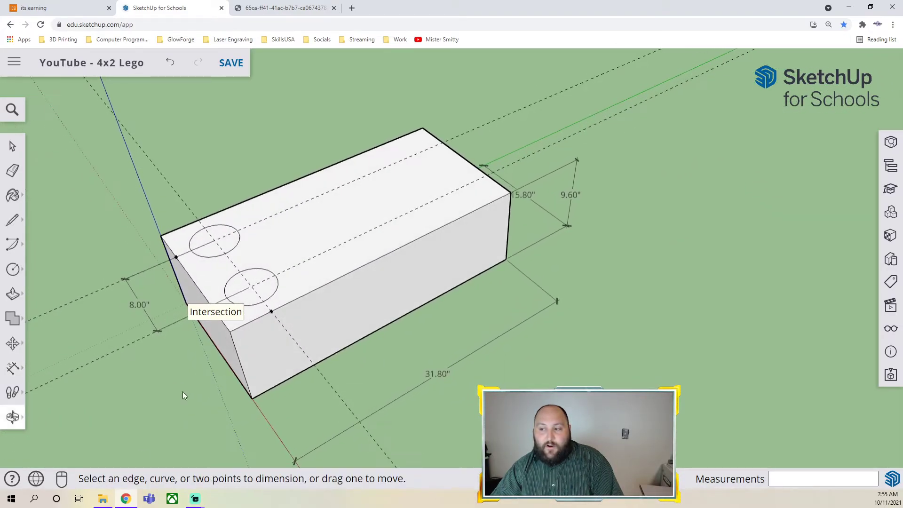
Step: Place a Tape Measure guide point 8 inches from the centre of the circle farther from the green axis, along its lengthwise guide
left_click(12, 294)
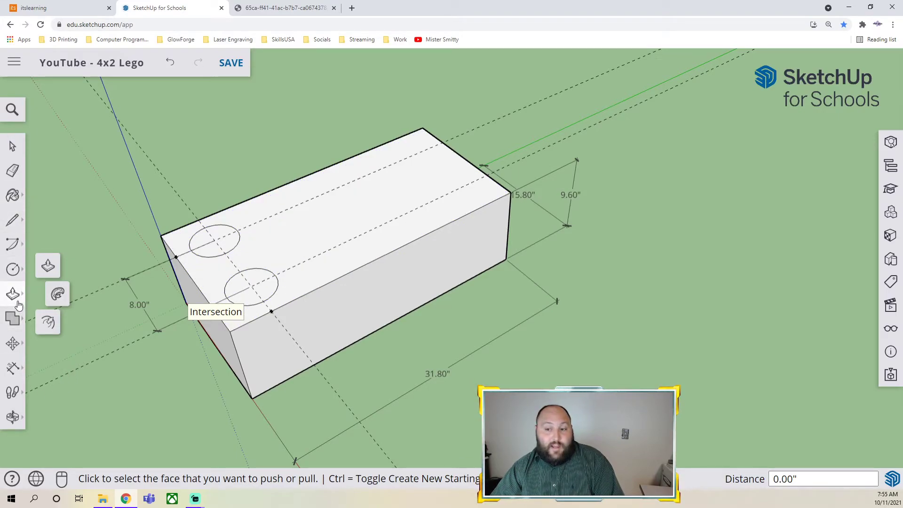
left_click(13, 367)
left_click(47, 310)
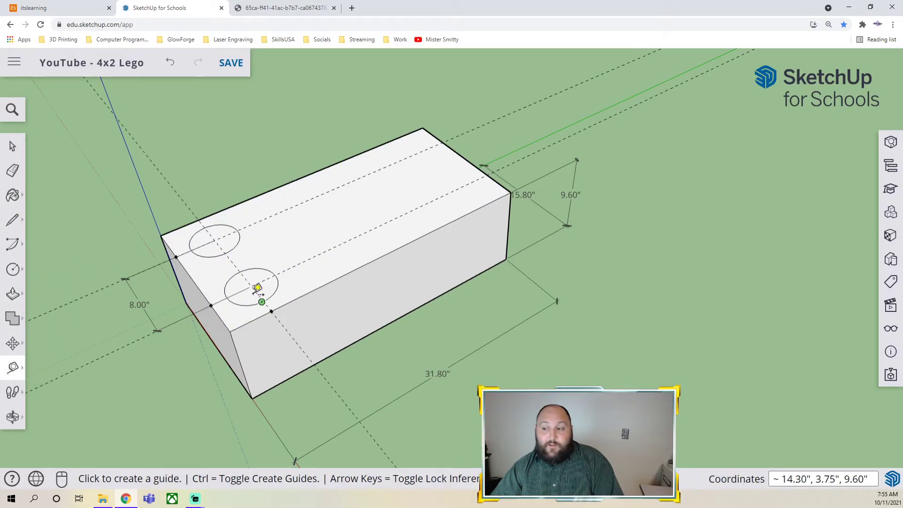
left_click(252, 285)
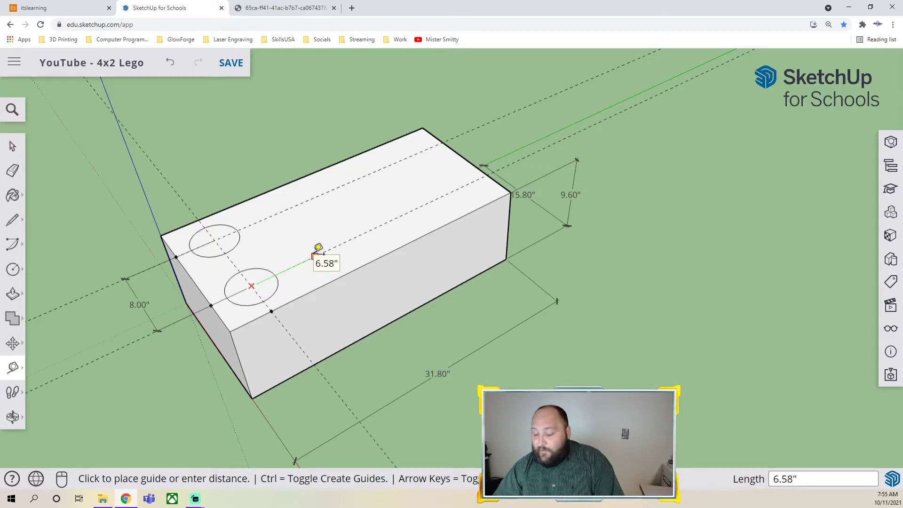
type("8")
key("Return")
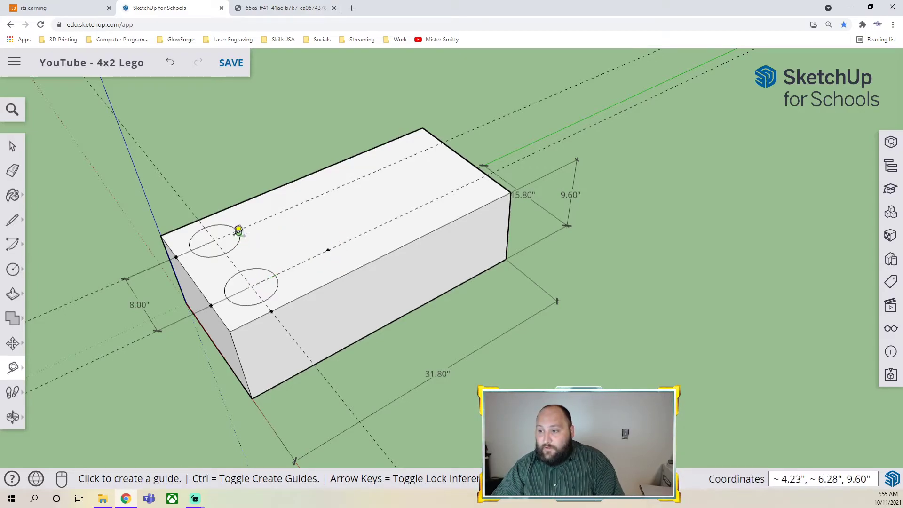
Step: Place three guide points at 8-inch intervals from the other circle's centre, along the lengthwise guide nearest the green axis
left_click(214, 240)
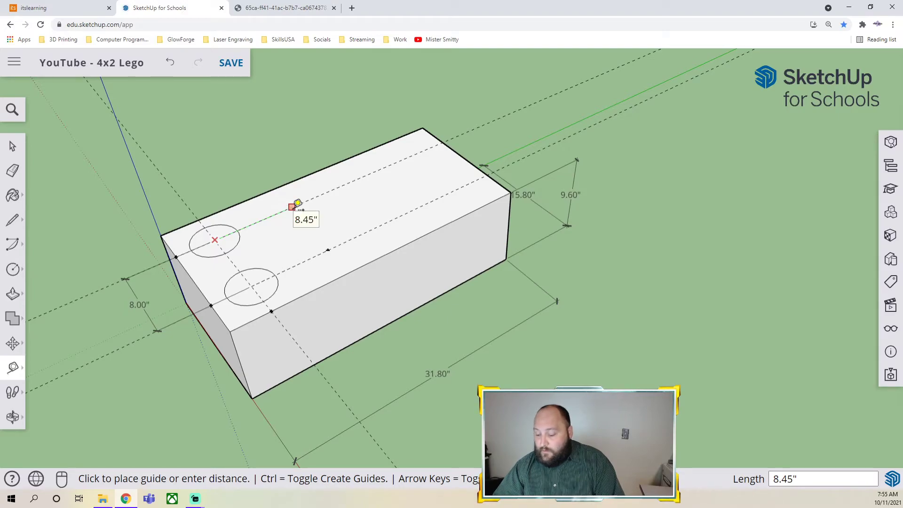
type("8")
key("Return")
left_click(288, 208)
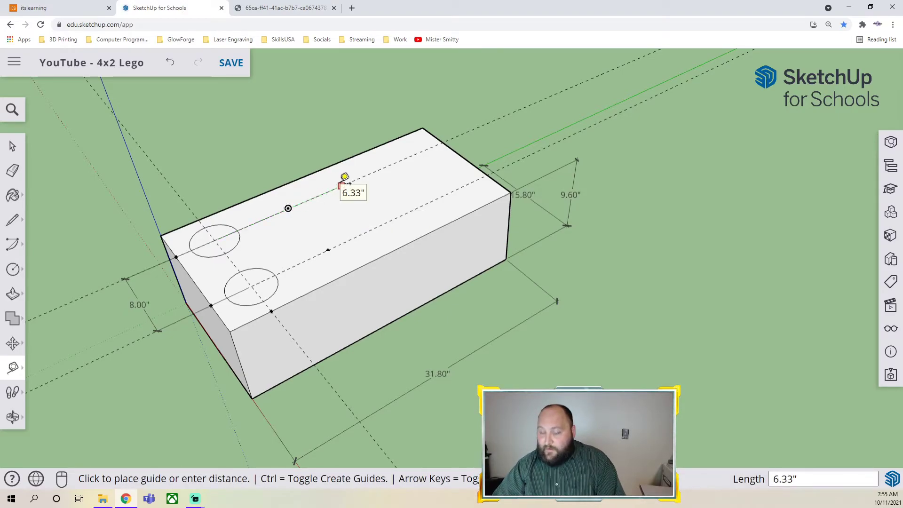
key("Return")
left_click(354, 180)
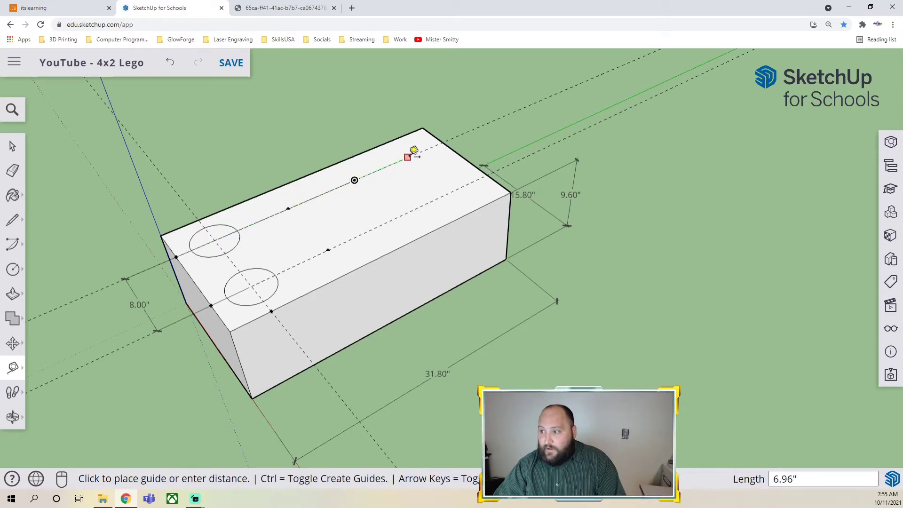
key("Return")
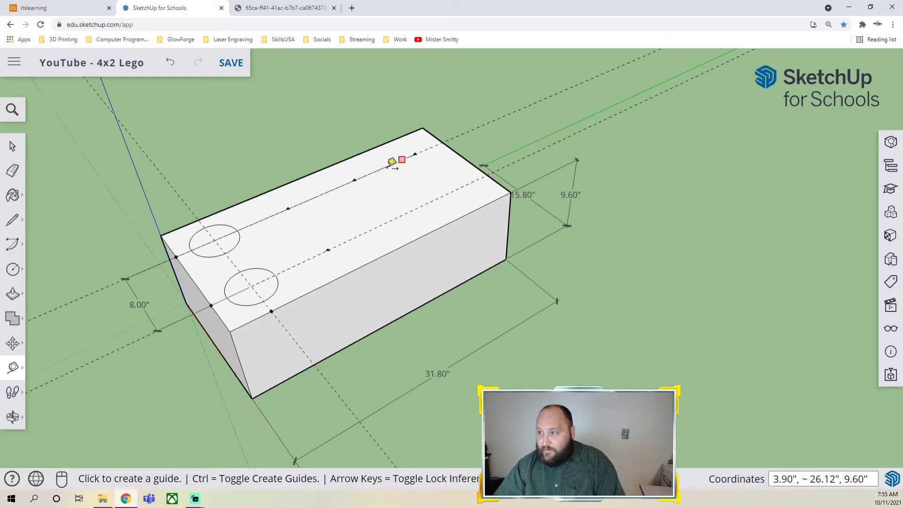
Step: Add two more guide points at 8-inch intervals along the lengthwise guide farther from the green axis
left_click(328, 249)
type("8")
key("Return")
left_click(397, 216)
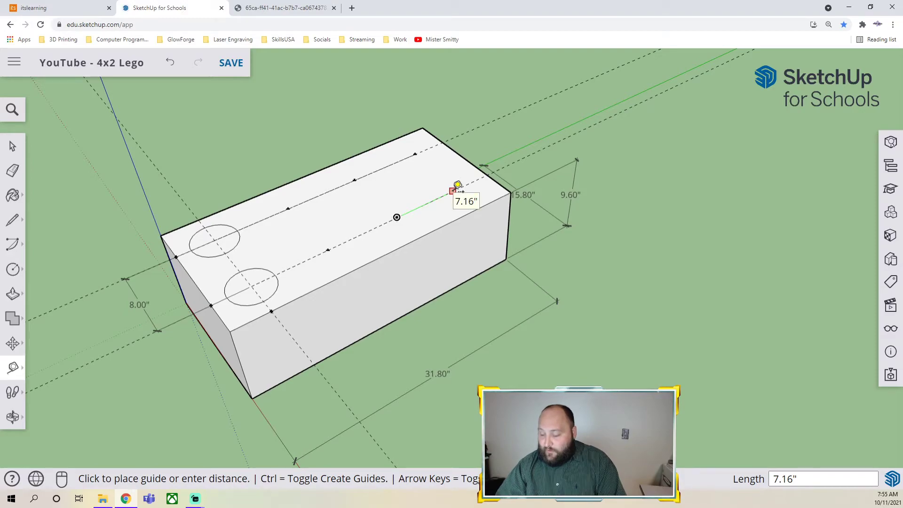
type("8")
key("Return")
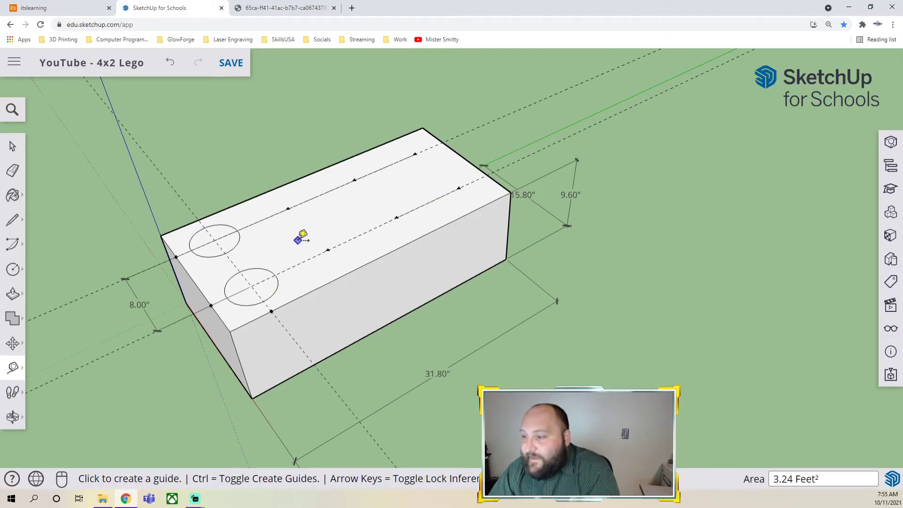
Step: Draw a circle of 2.34-inch radius on the first guide point of the row nearest the green axis
left_click(13, 269)
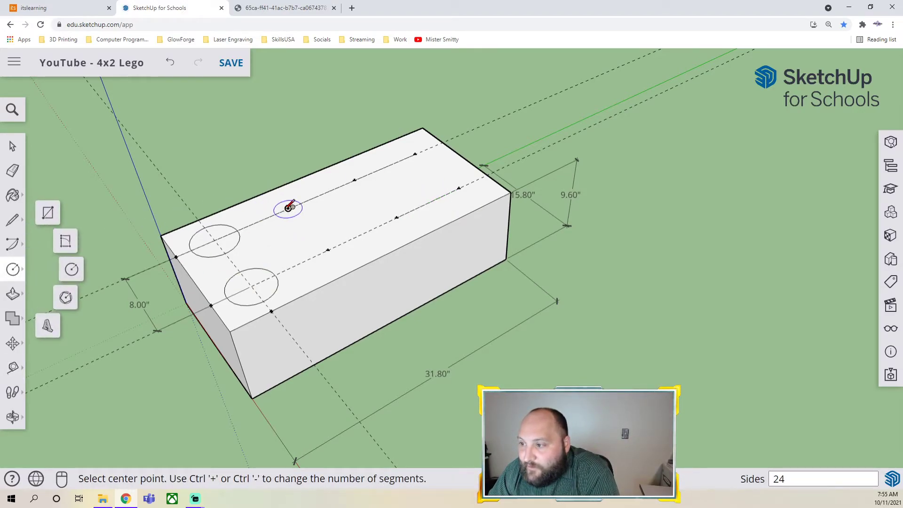
left_click(289, 208)
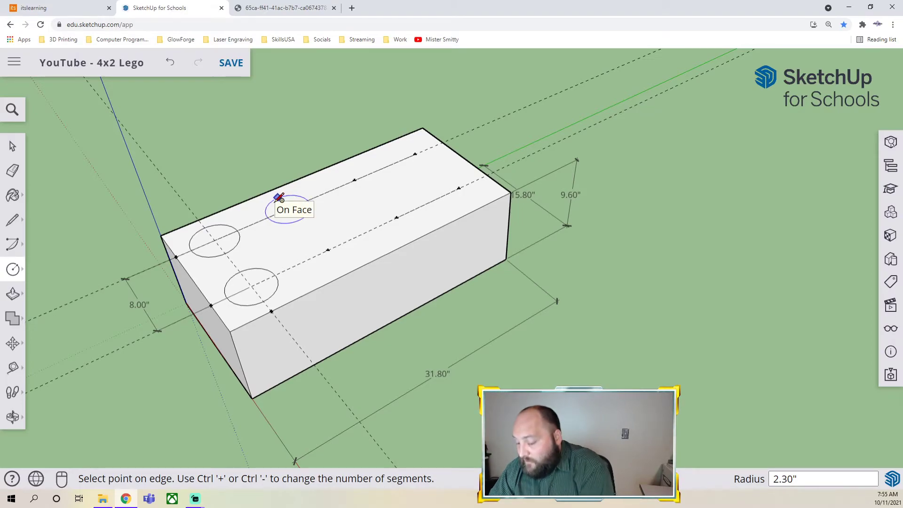
type("2.34")
key("Return")
scroll(281, 197, "up", 2)
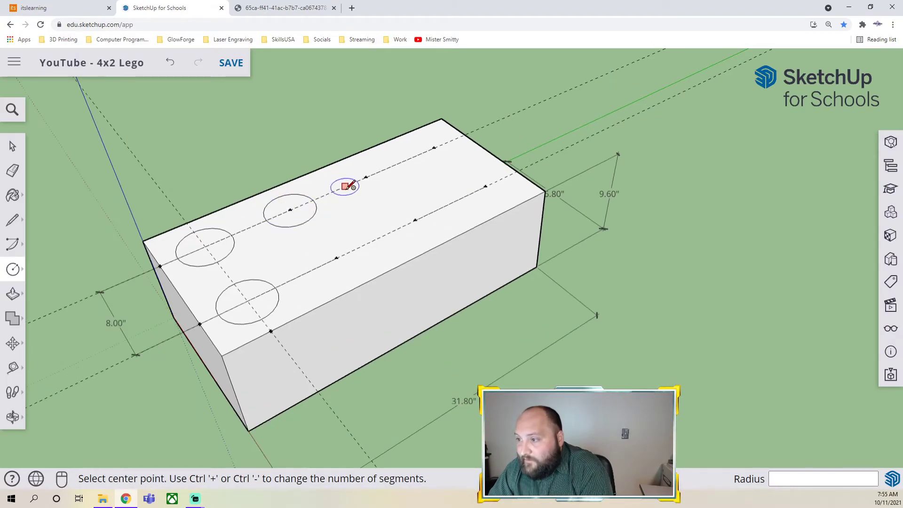
Step: Draw circles of 2.4-inch radius on the remaining two guide points of the row nearest the green axis
left_click(366, 177)
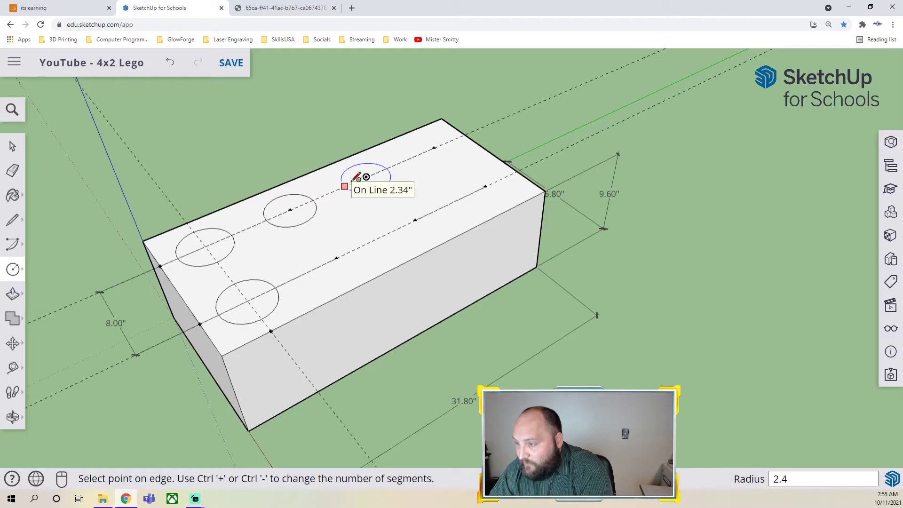
type("2.4")
key("Return")
left_click(434, 148)
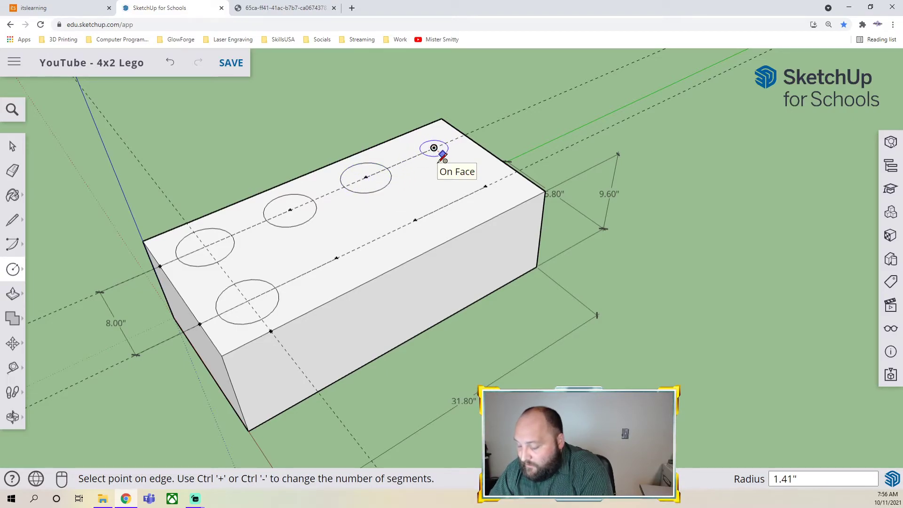
key("Return")
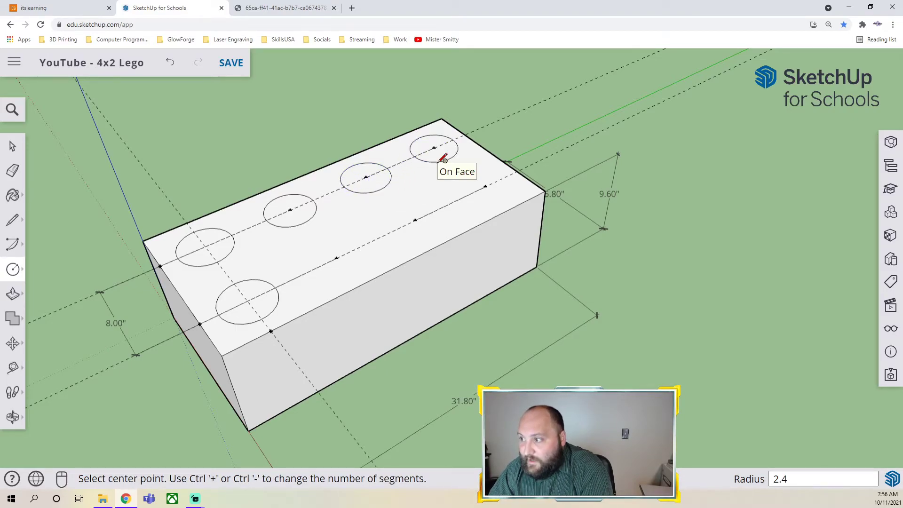
Step: Draw circles of 2.4-inch radius on the three guide points of the row farther from the green axis
left_click(336, 258)
type("2.4")
key("Return")
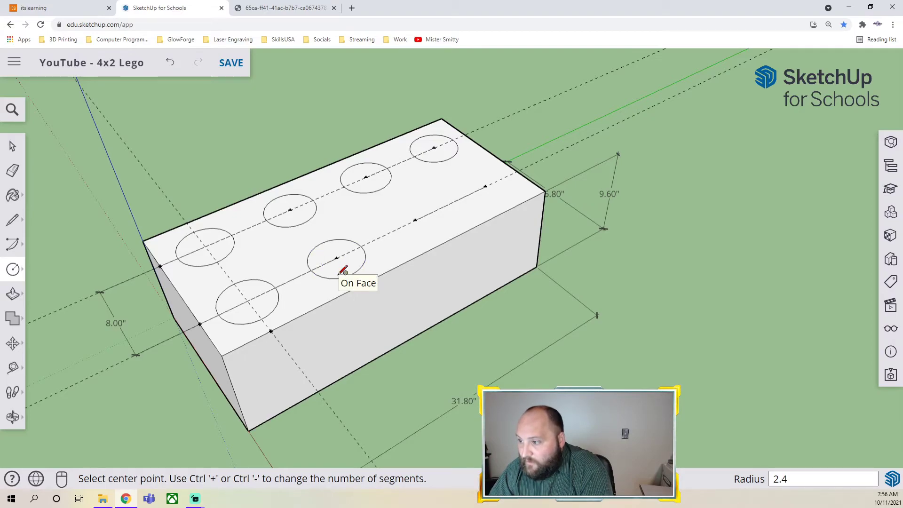
left_click(415, 220)
type("2.")
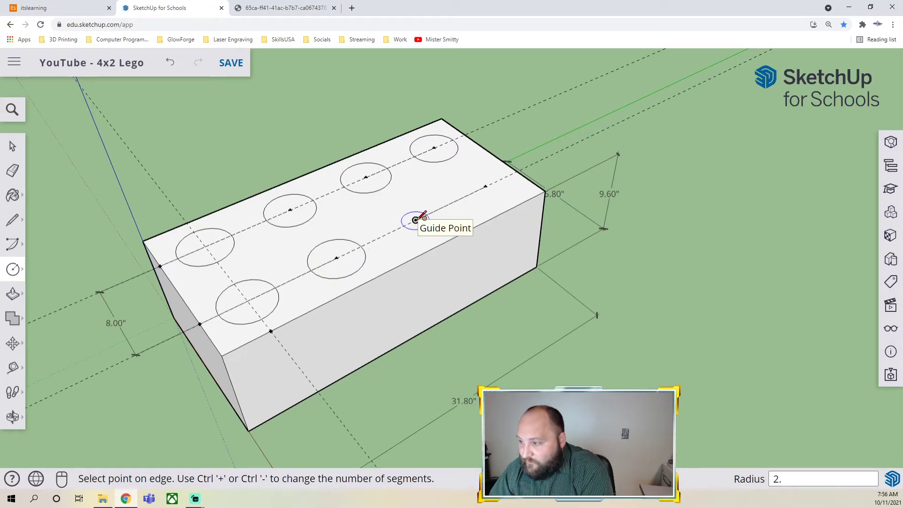
type("4")
key("Return")
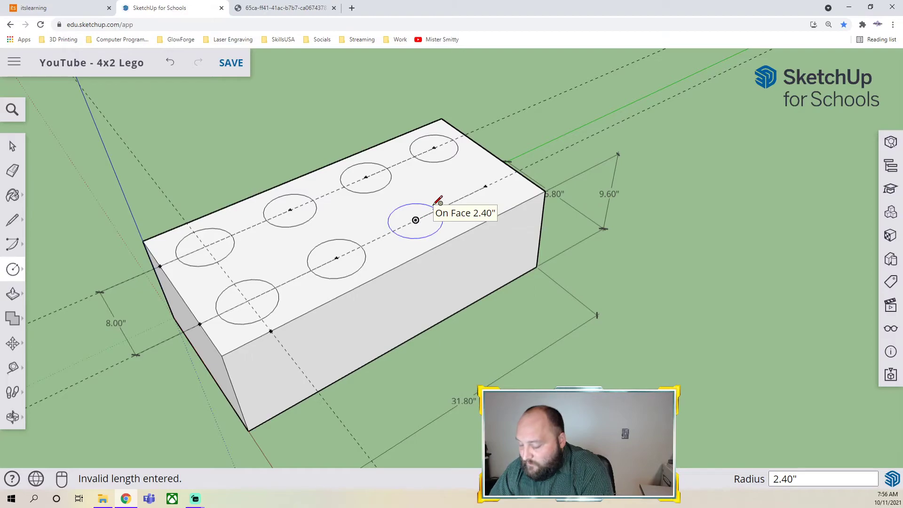
left_click(439, 201)
left_click(485, 186)
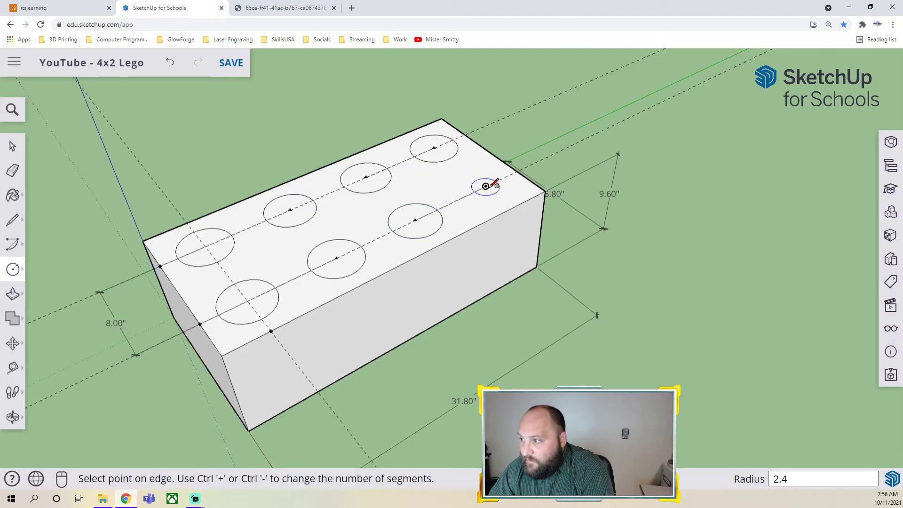
left_click(489, 206)
middle_click_drag(546, 306, 487, 233)
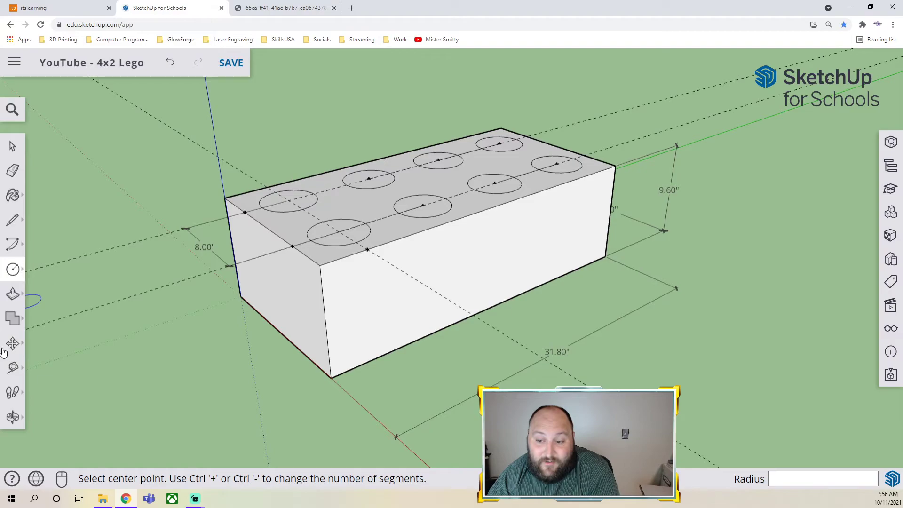
Step: Add a diameter dimension to the top-face circle nearest the origin, placing it outside the block
left_click(12, 367)
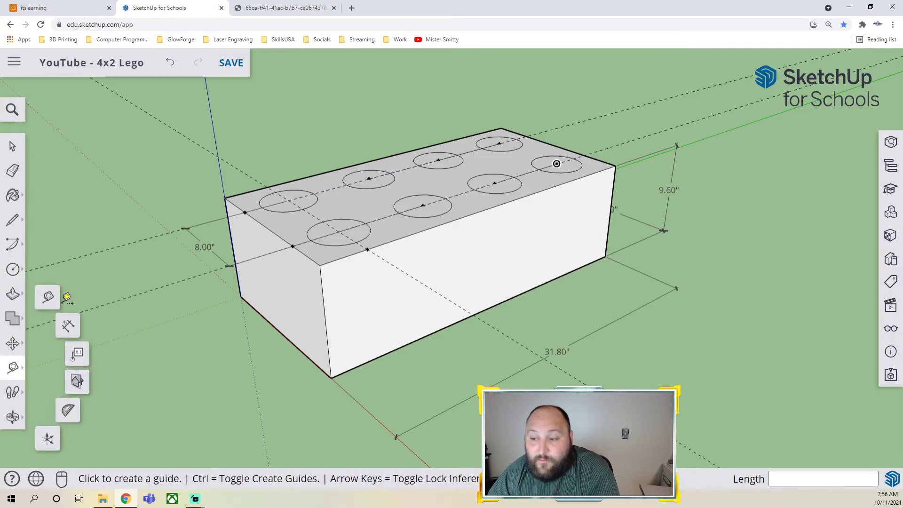
left_click(68, 326)
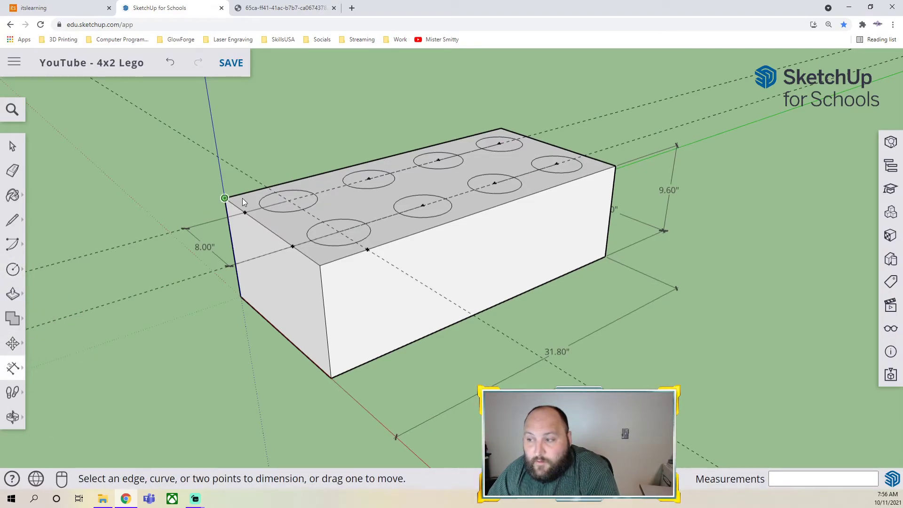
left_click(309, 195)
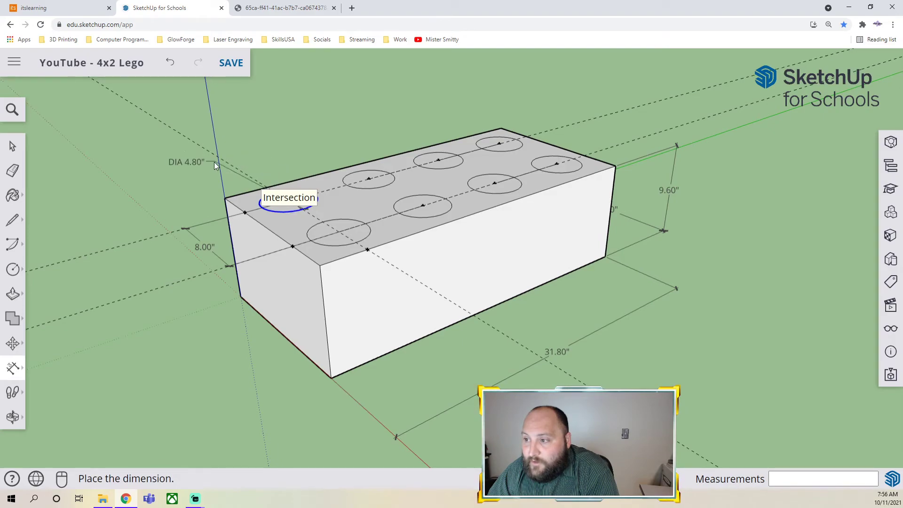
left_click(184, 165)
Step: Inspect the block's top and underside and save the model
scroll(265, 254, "down", 4)
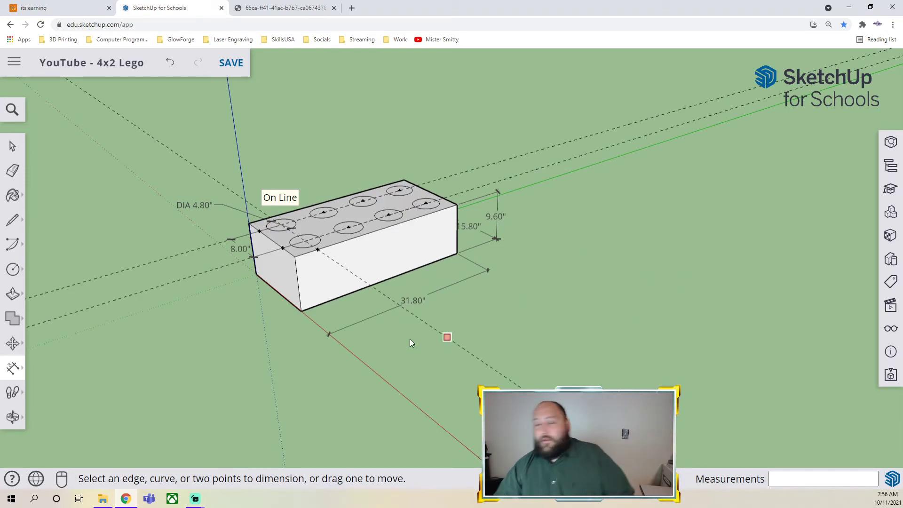
scroll(270, 154, "up", 3)
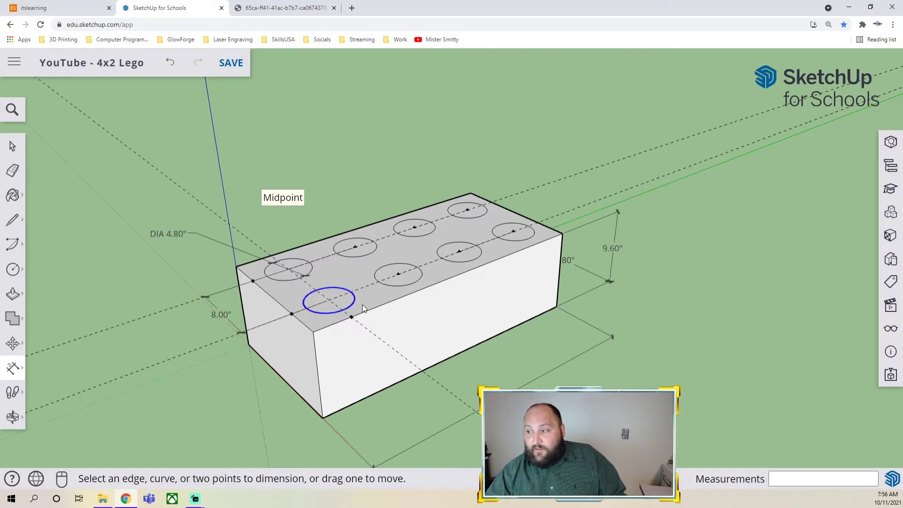
middle_click_drag(421, 389, 342, 149)
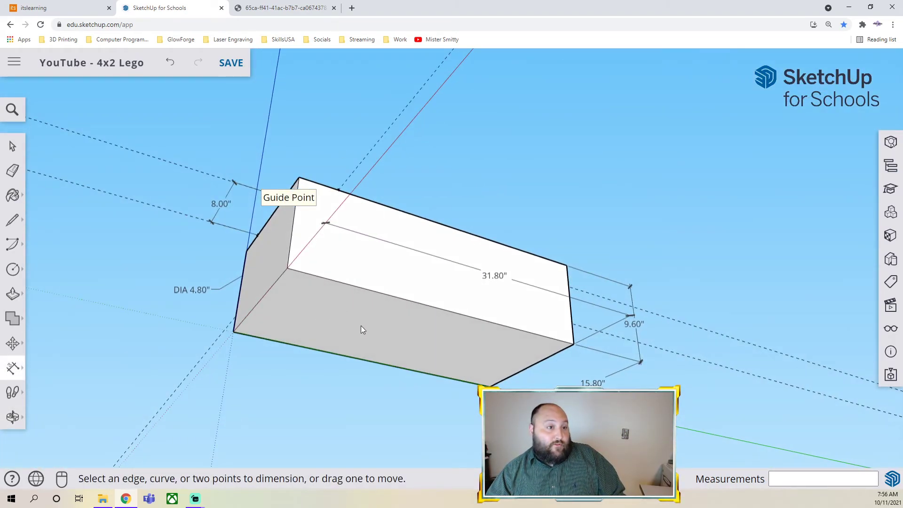
middle_click_drag(361, 329, 407, 430)
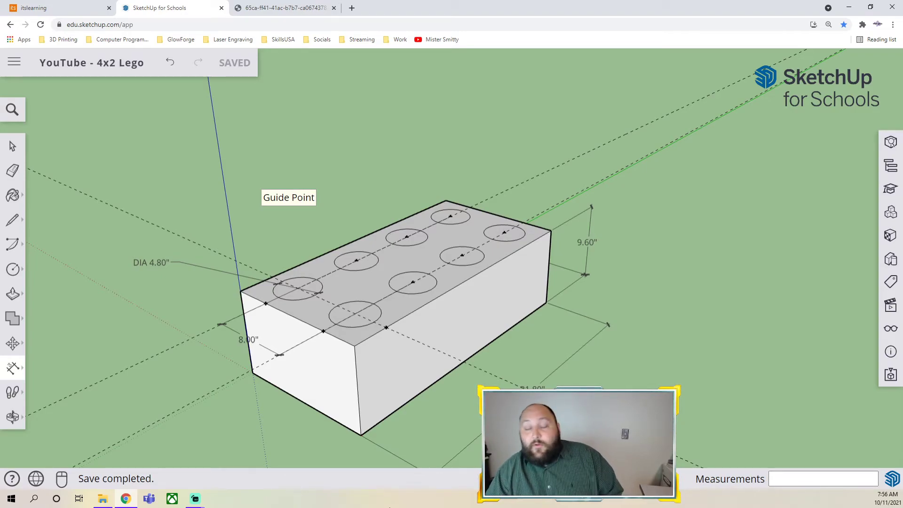
Step: Switch to the itslearning course page and review the exemplar Lego model and the grading requirements
left_click(75, 8)
scroll(290, 241, "down", 10)
scroll(268, 242, "up", 4)
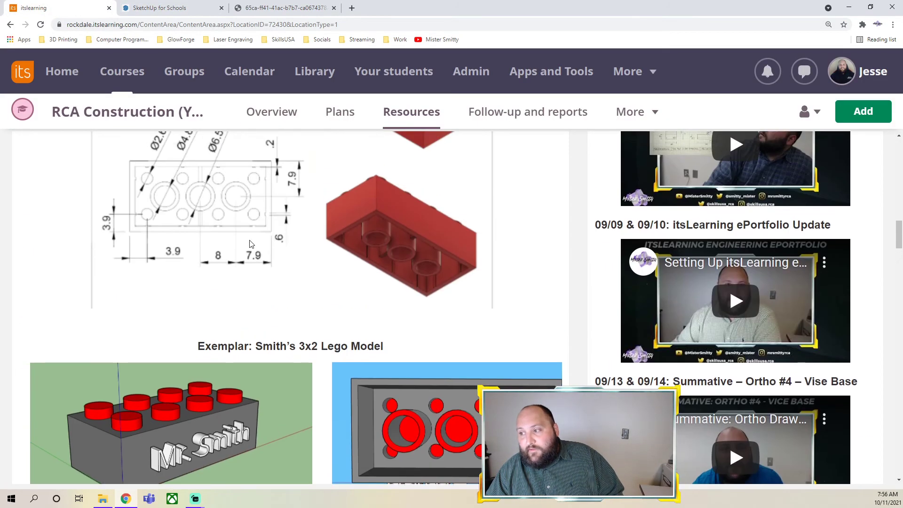
scroll(248, 244, "down", 2)
scroll(238, 331, "down", 4)
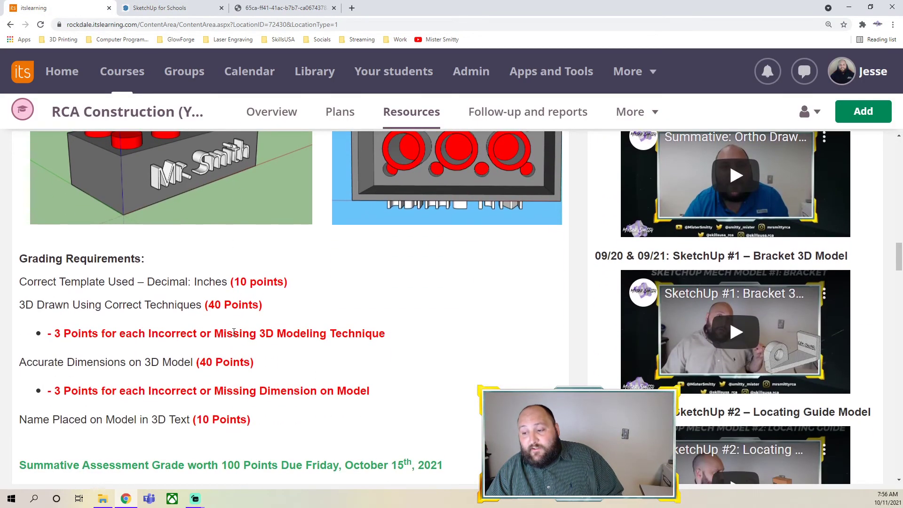
Step: Examine the grading requirements for the template, 3D modeling techniques and accurate dimensions alongside the exemplar Lego images
left_click_drag(288, 283, 144, 280)
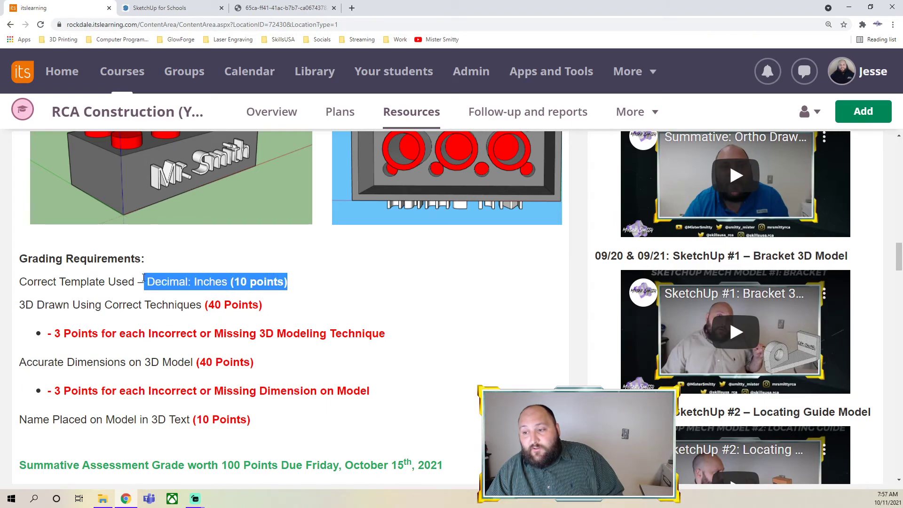
left_click(169, 306)
left_click_drag(288, 307, 98, 306)
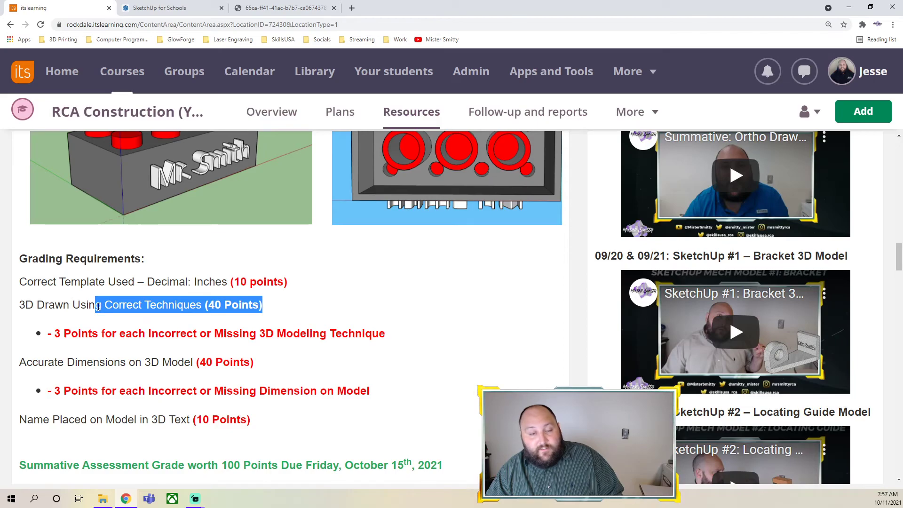
scroll(103, 304, "up", 2)
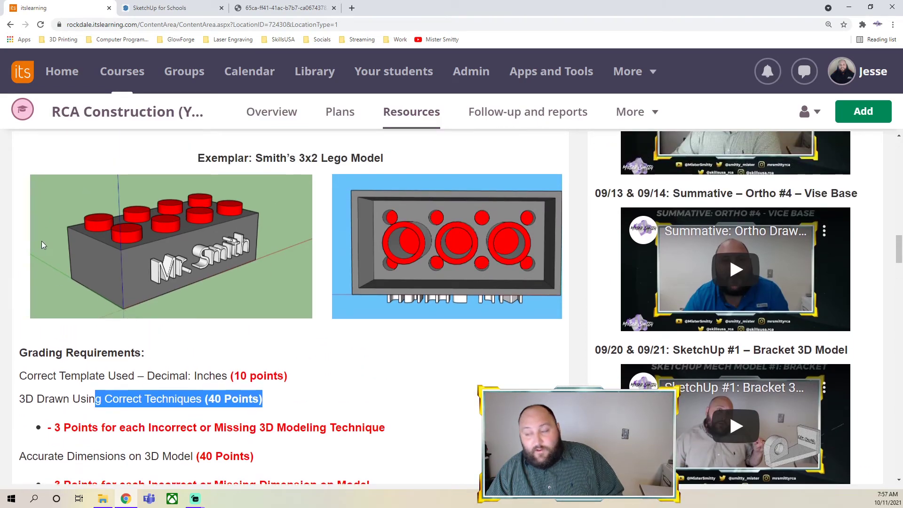
scroll(389, 337, "down", 3)
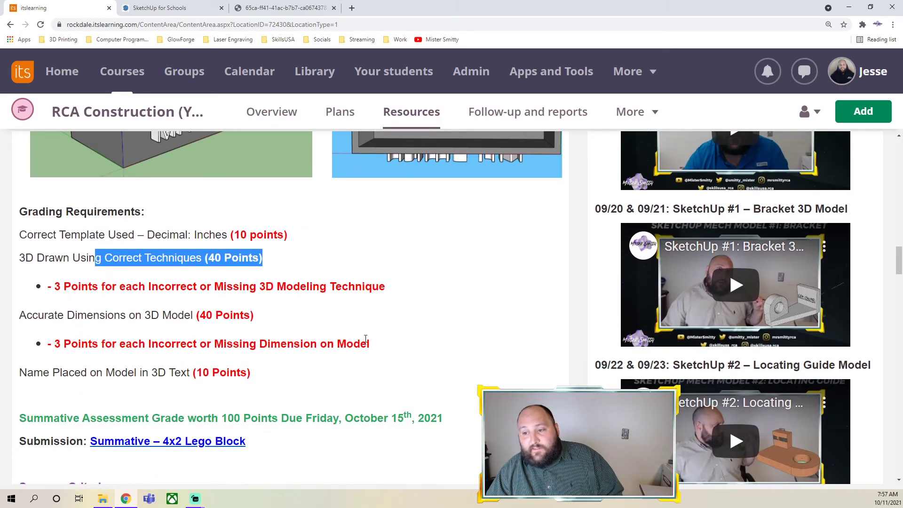
left_click_drag(65, 315, 253, 319)
scroll(249, 315, "up", 3)
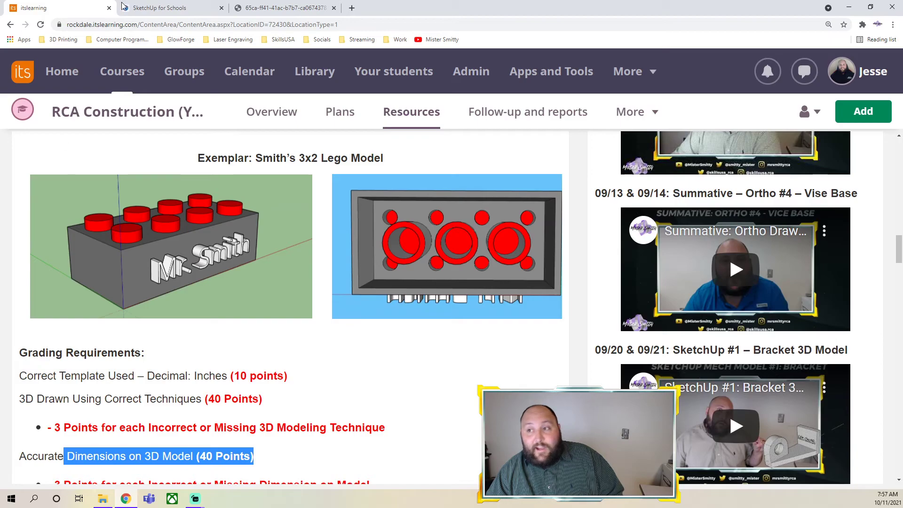
Step: Compare the overall dimensions on the SketchUp block with the Lego drawing's top and end views
left_click(282, 8)
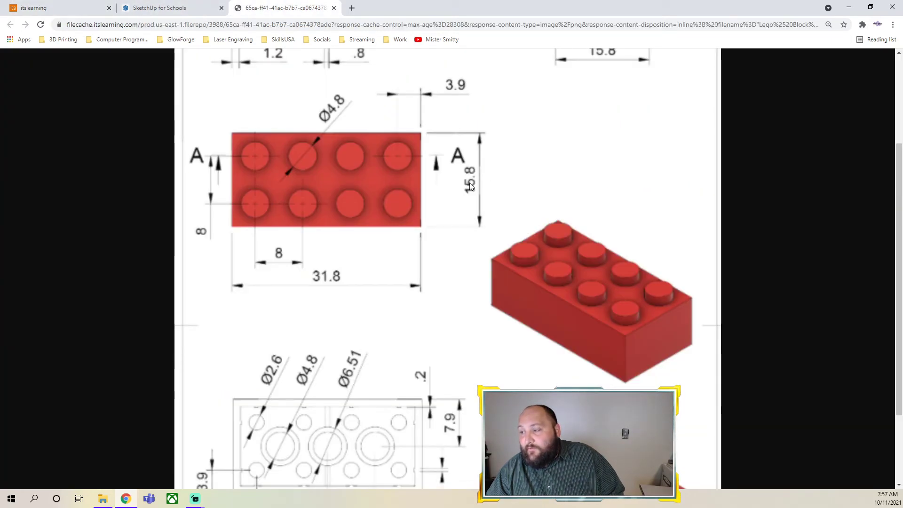
left_click(159, 8)
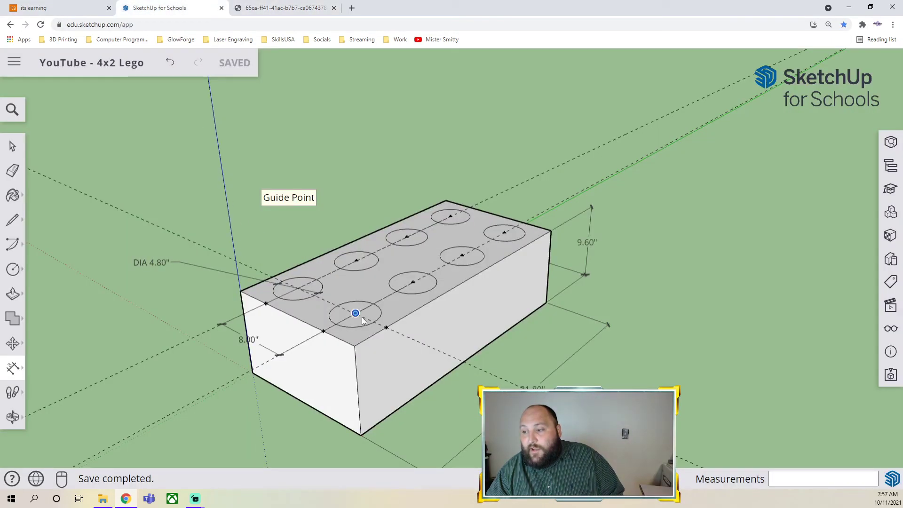
middle_click_drag(593, 335, 635, 320)
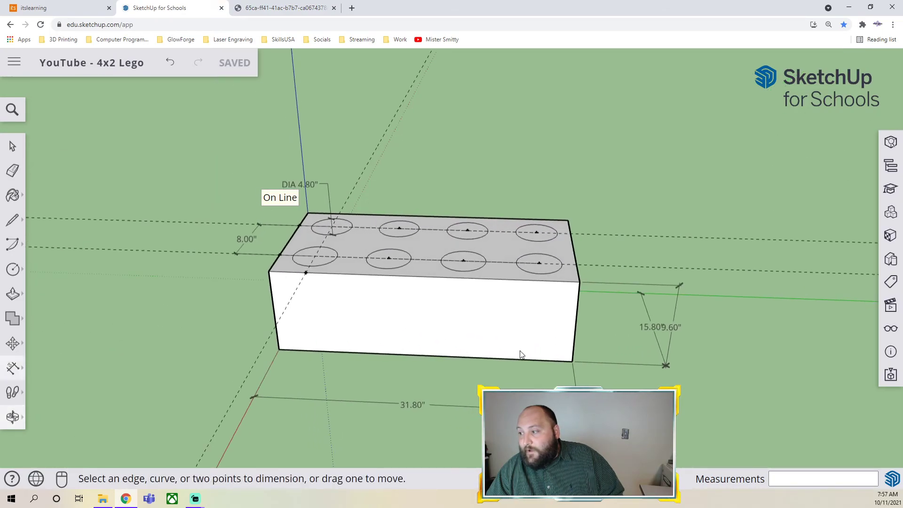
left_click(283, 8)
scroll(681, 129, "up", 3)
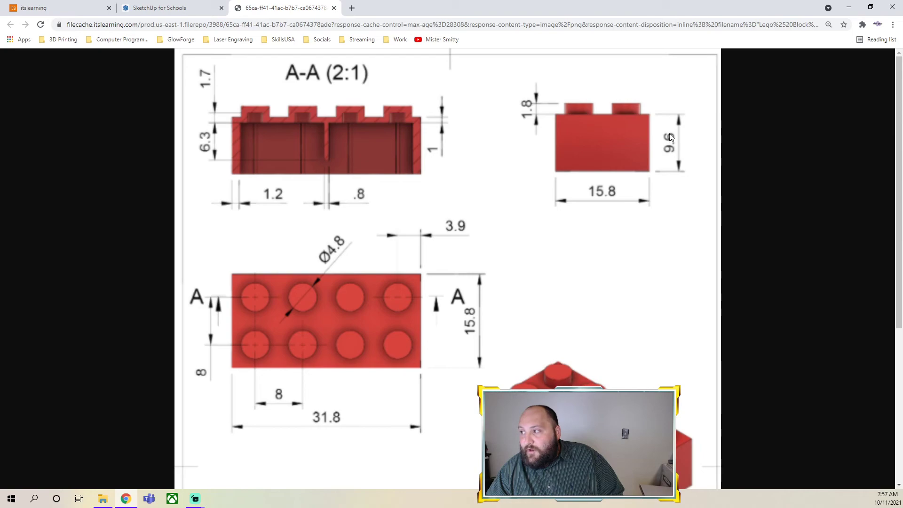
left_click(209, 9)
Step: Dimension the three center-to-center spacings between neighboring circles in the row farther from the green axis, placing them in front of the block
middle_click_drag(336, 289, 442, 323)
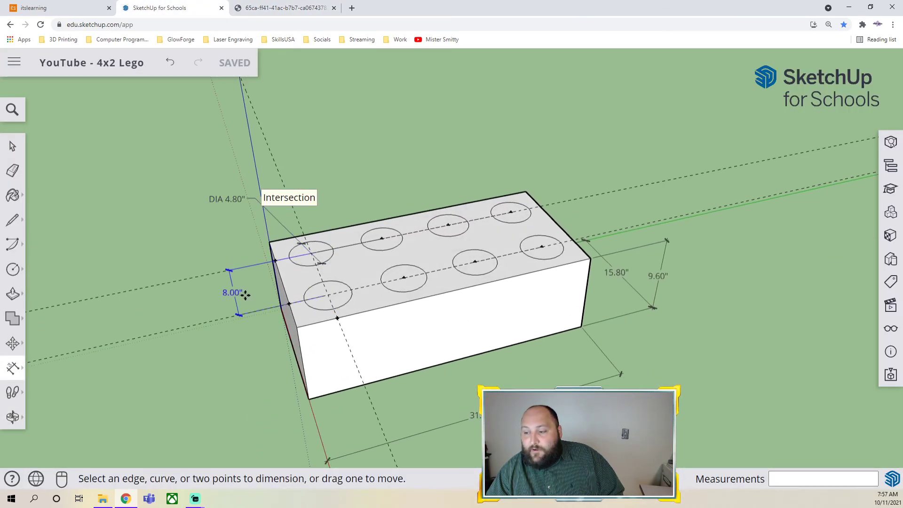
left_click(13, 374)
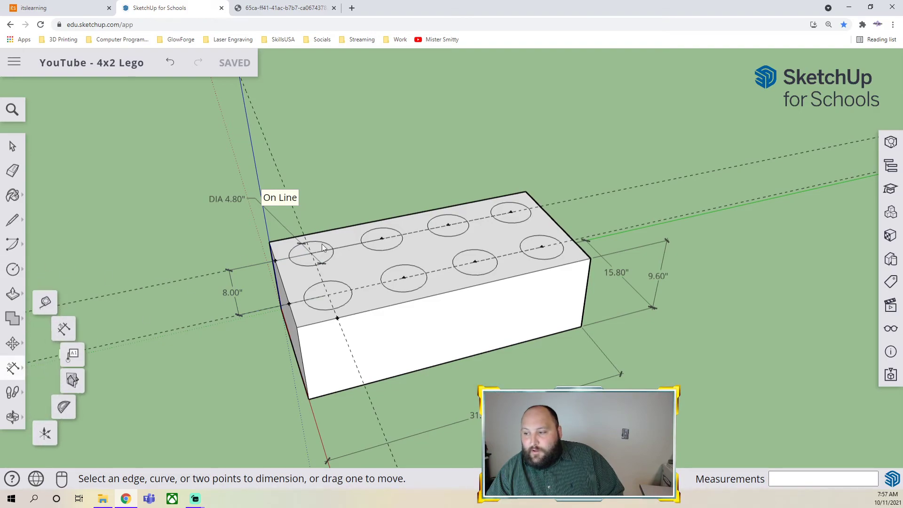
left_click(328, 294)
left_click(404, 278)
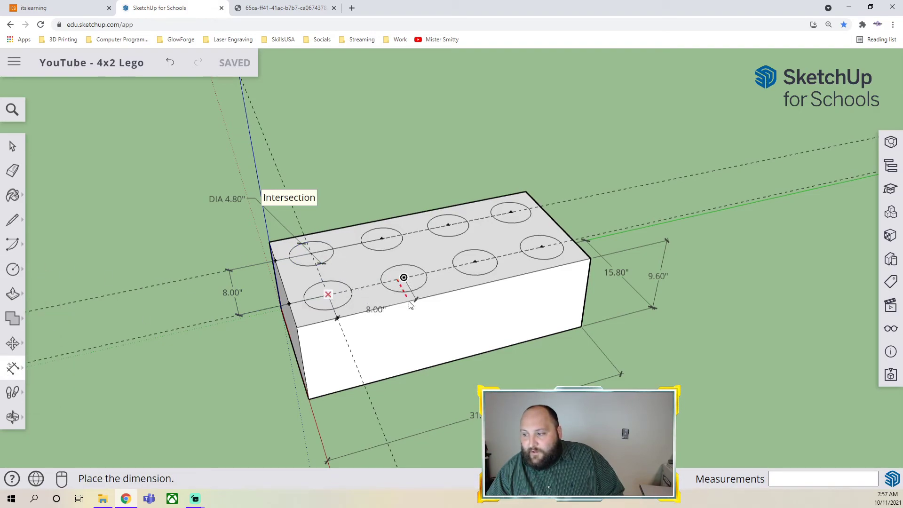
left_click(419, 326)
left_click(404, 278)
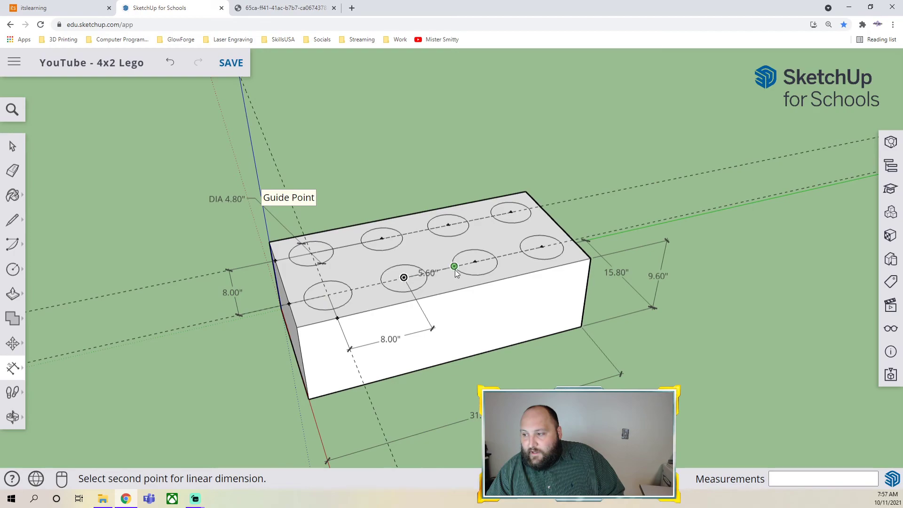
left_click(475, 261)
left_click(499, 320)
left_click(475, 261)
left_click(541, 246)
left_click(572, 302)
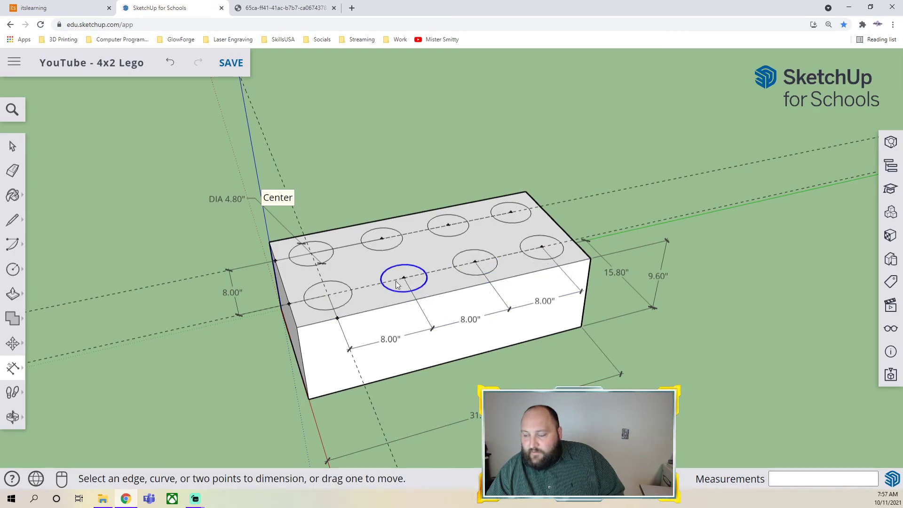
Step: Dimension the center-to-center spacing between the two circles at the block's end farthest from the origin, and save the model
left_click(542, 247)
left_click(511, 212)
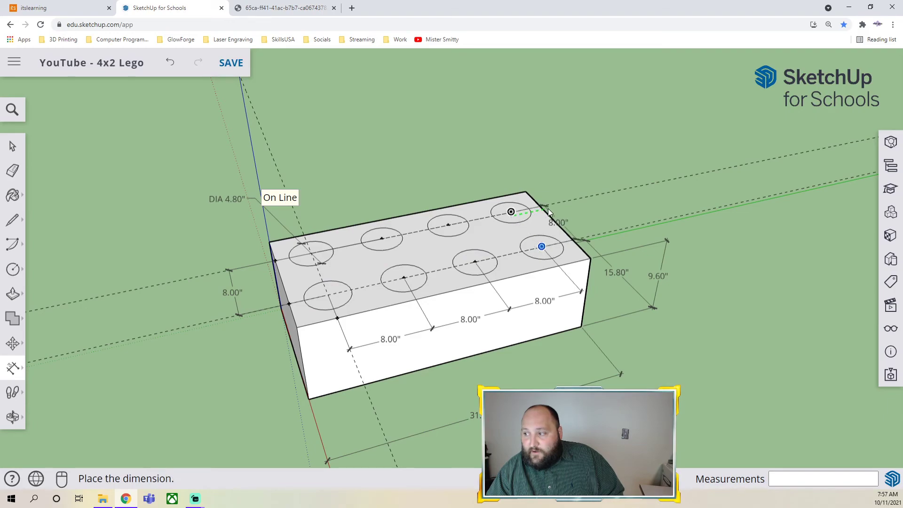
left_click(585, 209)
middle_click_drag(586, 209, 574, 286)
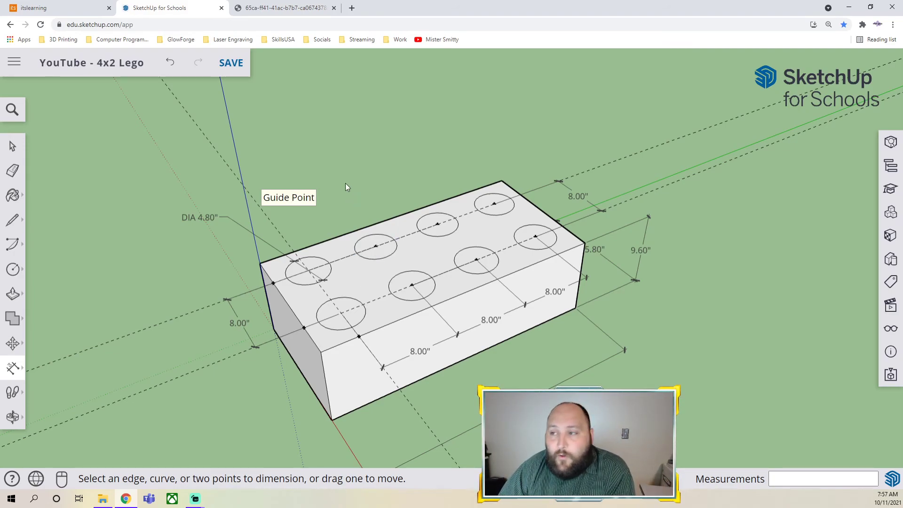
left_click(235, 69)
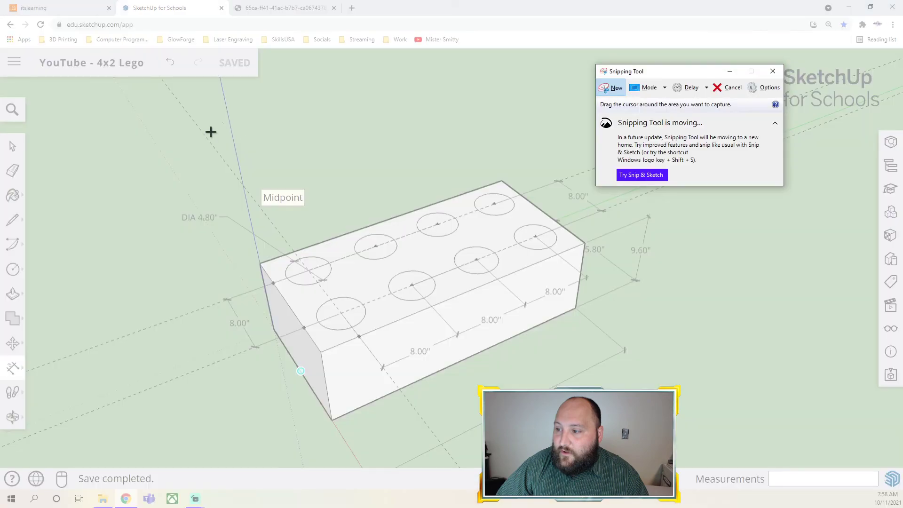
Step: Capture the dimensioned block with Snipping Tool, discard the snip, and return to the itslearning course page
left_click_drag(139, 132, 751, 457)
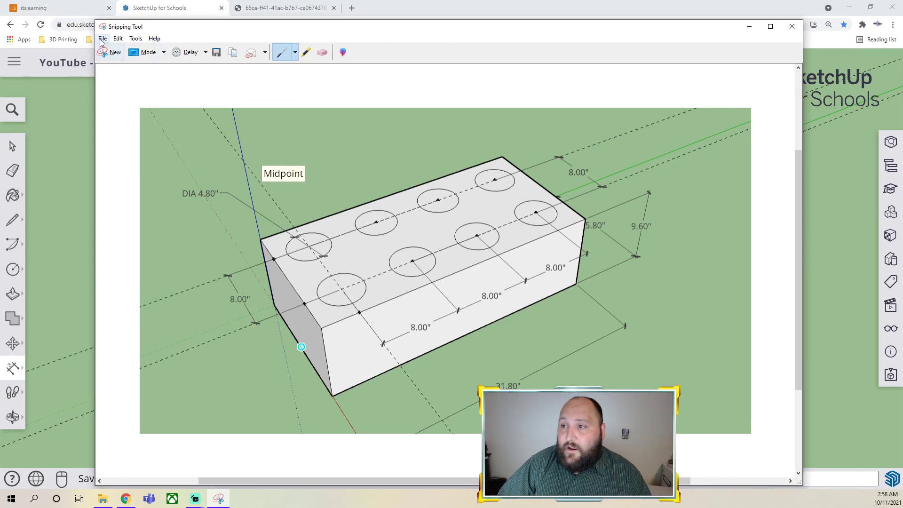
left_click(792, 26)
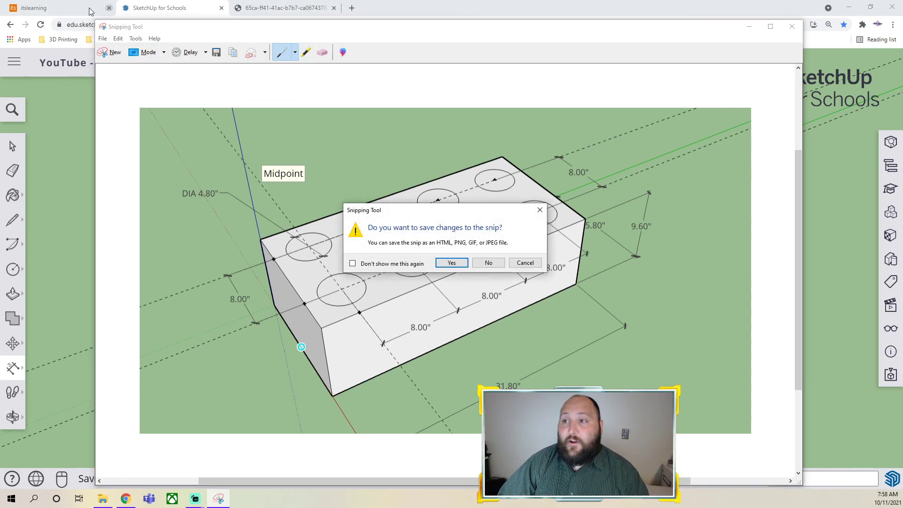
left_click(488, 263)
left_click(16, 4)
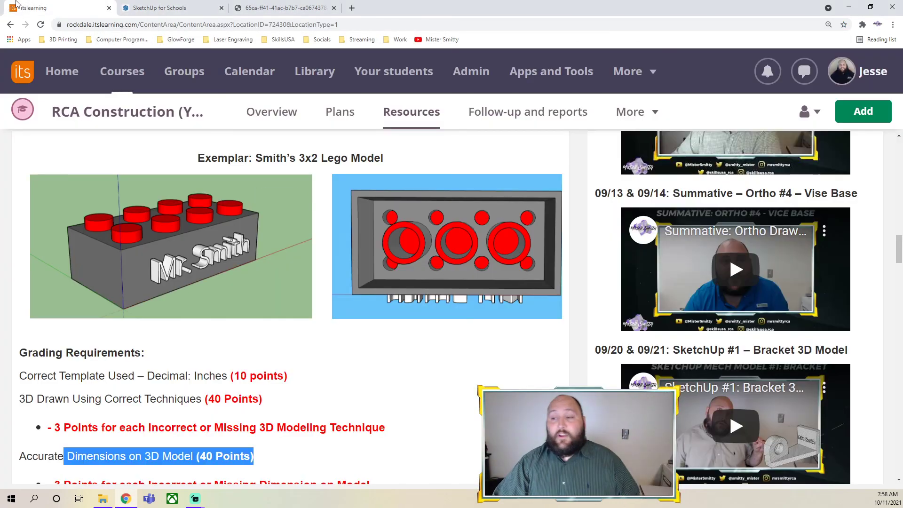